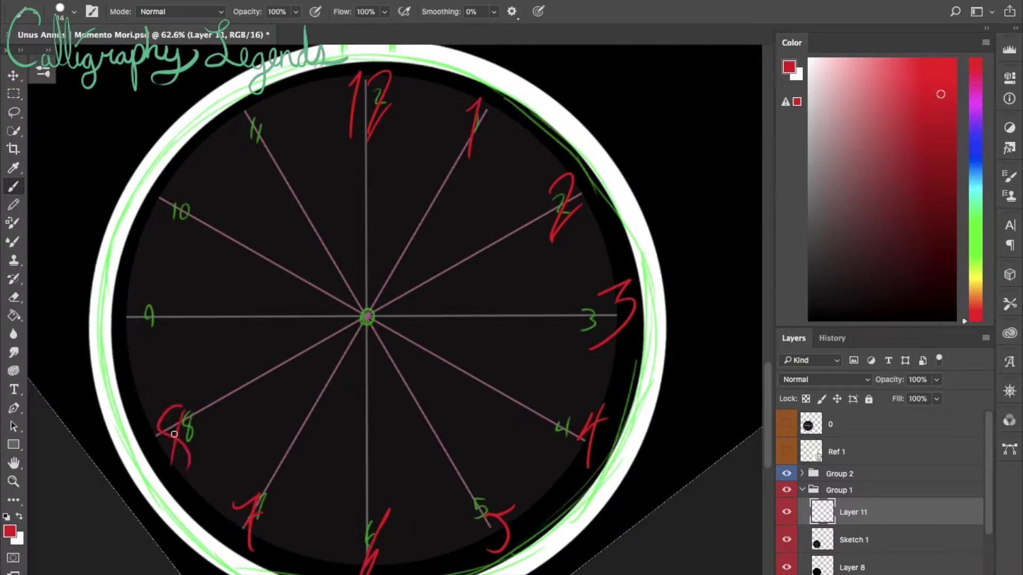
Letter the remaining red numerals 8 to 11 around the black clock face and rework the 5.
{"action": "key", "text": "ctrl+z"}
{"action": "left_click_drag", "start_coordinate": [187, 392], "coordinate": [180, 427]}
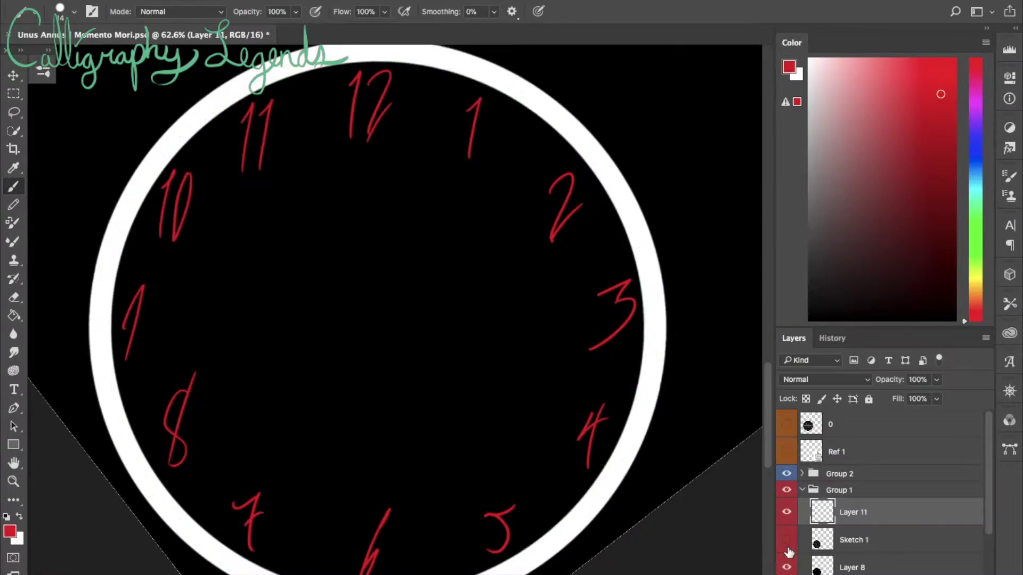
{"action": "right_click", "coordinate": [498, 371]}
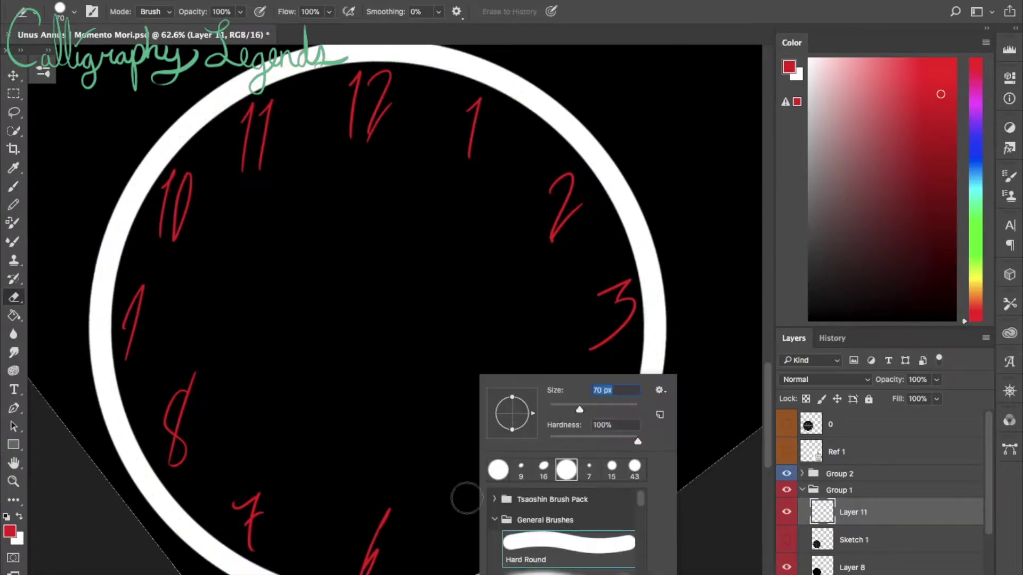
{"action": "key", "text": "Escape"}
Add a new layer and paint a solid red dot at the centre of the clock face.
{"action": "key", "text": "ctrl+shift+alt+n"}
{"action": "right_click", "coordinate": [421, 346]}
{"action": "left_click", "coordinate": [367, 317]}
{"action": "right_click", "coordinate": [436, 368]}
{"action": "key", "text": "Escape"}
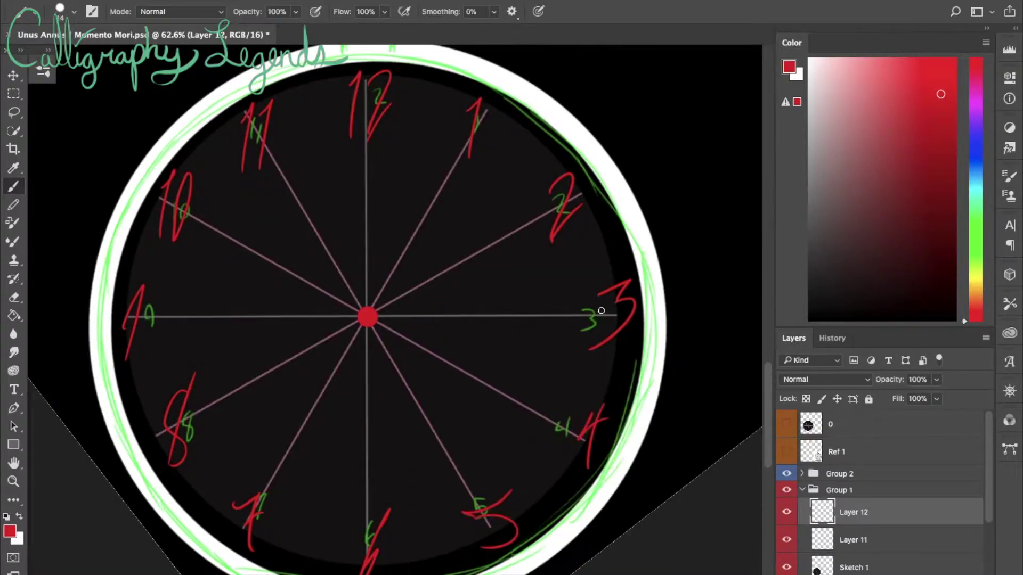
Draw a short tapered red hour hand beside the clock and transform it to run from the centre dot toward 6.
{"action": "left_click_drag", "start_coordinate": [677, 214], "coordinate": [501, 274]}
{"action": "mouse_move", "coordinate": [529, 250]}
{"action": "left_mouse_down"}
{"action": "mouse_move", "coordinate": [560, 91]}
{"action": "mouse_move", "coordinate": [535, 142]}
{"action": "left_mouse_up"}
{"action": "key", "text": "ctrl+z"}
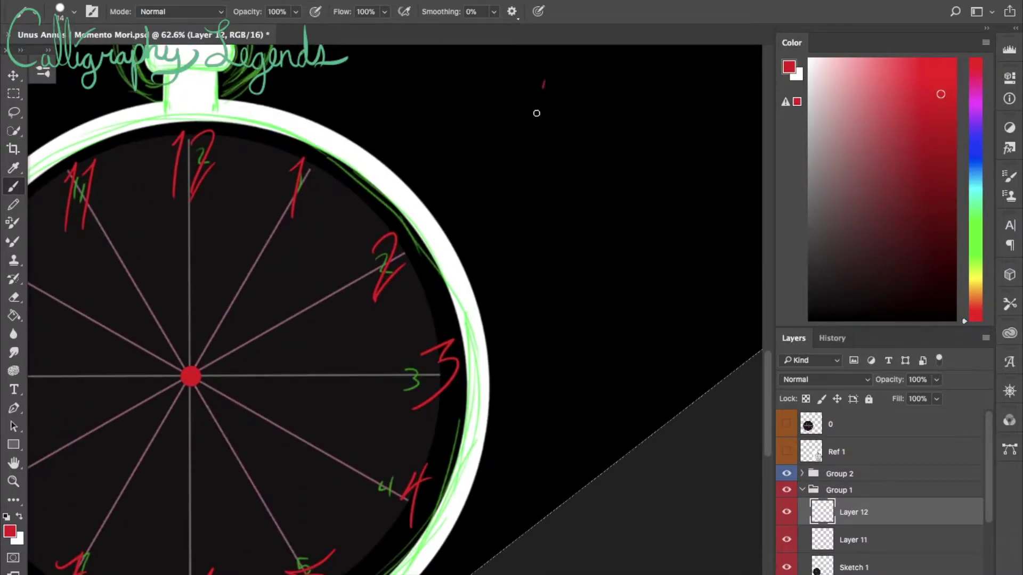
{"action": "left_click_drag", "start_coordinate": [565, 109], "coordinate": [546, 226]}
{"action": "mouse_move", "coordinate": [560, 190]}
{"action": "left_mouse_down"}
{"action": "mouse_move", "coordinate": [353, 268]}
{"action": "mouse_move", "coordinate": [306, 417]}
{"action": "mouse_move", "coordinate": [330, 425]}
{"action": "left_mouse_up"}
{"action": "key", "text": "ctrl+t"}
{"action": "key", "text": "Return"}
{"action": "scroll", "coordinate": [554, 472], "scroll_direction": "up", "scroll_amount": 2}
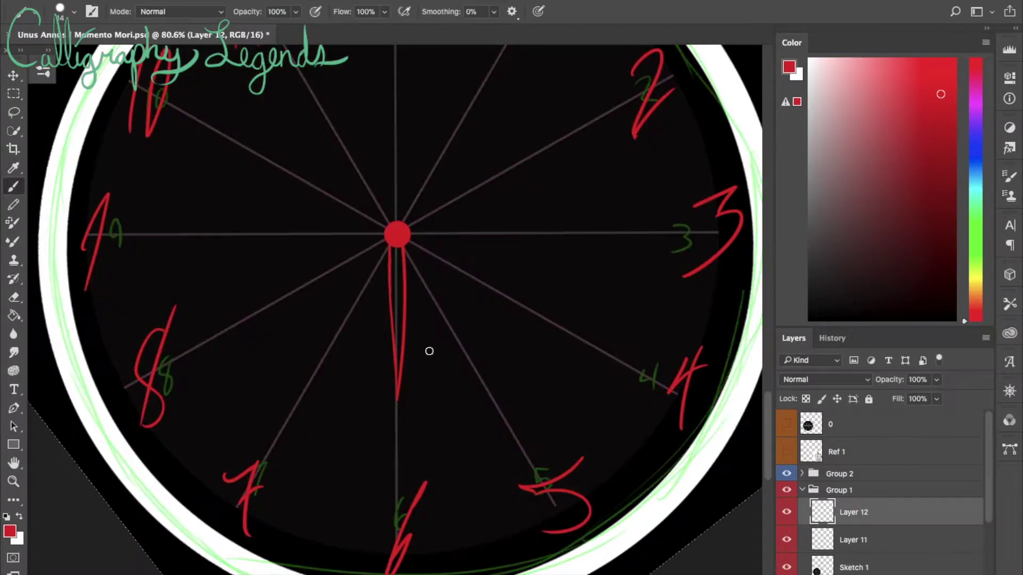
On a new layer, draw a longer tapered red minute hand beside the clock, redoing unsatisfactory strokes.
{"action": "scroll", "coordinate": [423, 348], "scroll_direction": "down", "scroll_amount": 2}
{"action": "left_click_drag", "start_coordinate": [689, 84], "coordinate": [609, 164]}
{"action": "key", "text": "ctrl+shift+alt+n"}
{"action": "mouse_move", "coordinate": [620, 56]}
{"action": "left_mouse_down"}
{"action": "mouse_move", "coordinate": [609, 165]}
{"action": "mouse_move", "coordinate": [623, 53]}
{"action": "mouse_move", "coordinate": [619, 70]}
{"action": "left_mouse_up"}
{"action": "key", "text": "ctrl+z"}
{"action": "key", "text": "ctrl+z"}
{"action": "left_click_drag", "start_coordinate": [630, 107], "coordinate": [628, 114]}
{"action": "key", "text": "ctrl+z"}
{"action": "left_click_drag", "start_coordinate": [626, 65], "coordinate": [605, 240]}
{"action": "key", "text": "ctrl+z"}
{"action": "key", "text": "ctrl+z"}
{"action": "mouse_move", "coordinate": [608, 80]}
{"action": "left_mouse_down"}
{"action": "mouse_move", "coordinate": [585, 217]}
{"action": "mouse_move", "coordinate": [623, 60]}
{"action": "left_mouse_up"}
{"action": "key", "text": "ctrl+z"}
Transform the minute hand so it runs from the centre dot to between 5 and 6.
{"action": "key", "text": "ctrl+t"}
{"action": "mouse_move", "coordinate": [608, 138]}
{"action": "left_mouse_down"}
{"action": "mouse_move", "coordinate": [421, 287]}
{"action": "mouse_move", "coordinate": [405, 330]}
{"action": "mouse_move", "coordinate": [405, 394]}
{"action": "mouse_move", "coordinate": [373, 427]}
{"action": "left_mouse_up"}
{"action": "key", "text": "Return"}
{"action": "key", "text": "ctrl+0"}
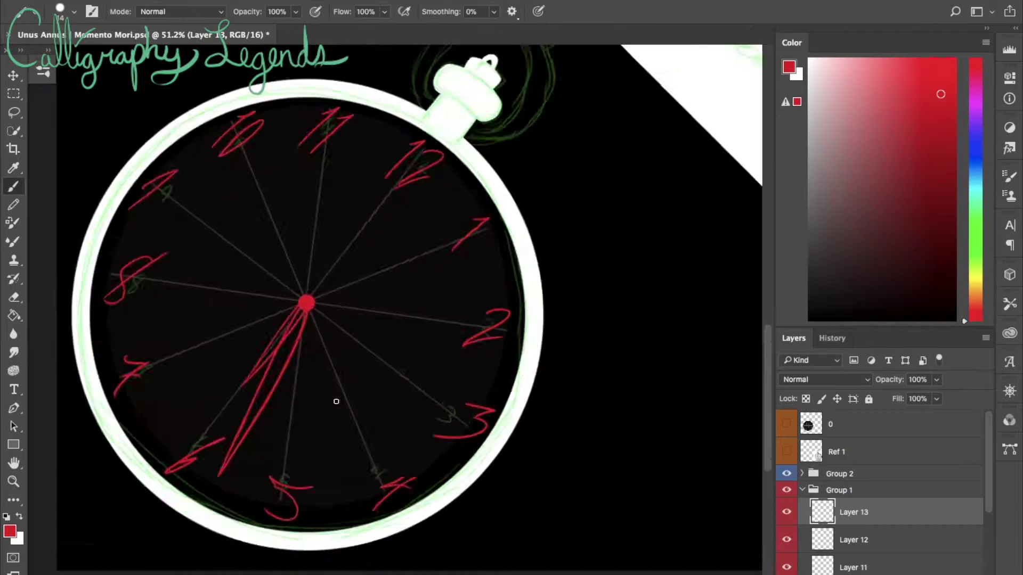
Combine the hands and centre dot with the numerals on Layer 11 and recolour that artwork white.
{"action": "scroll", "coordinate": [847, 454], "scroll_direction": "down", "scroll_amount": 2}
{"action": "left_click_drag", "start_coordinate": [847, 454], "coordinate": [848, 453]}
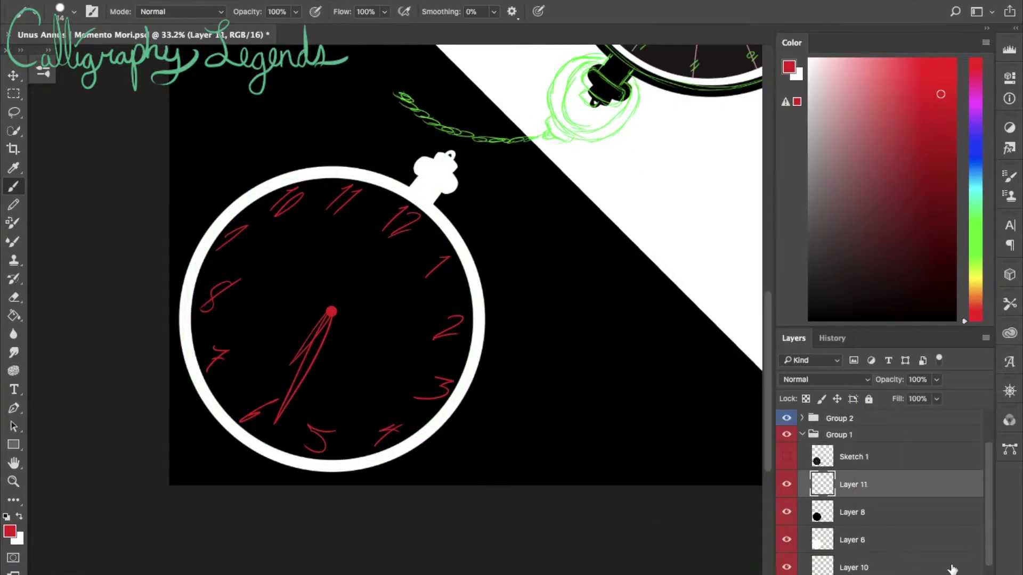
{"action": "key", "text": "x"}
{"action": "right_click", "coordinate": [560, 291]}
{"action": "key", "text": "Escape"}
{"action": "key", "text": "shift+alt+BackSpace"}
{"action": "right_click", "coordinate": [560, 373]}
{"action": "key", "text": "Escape"}
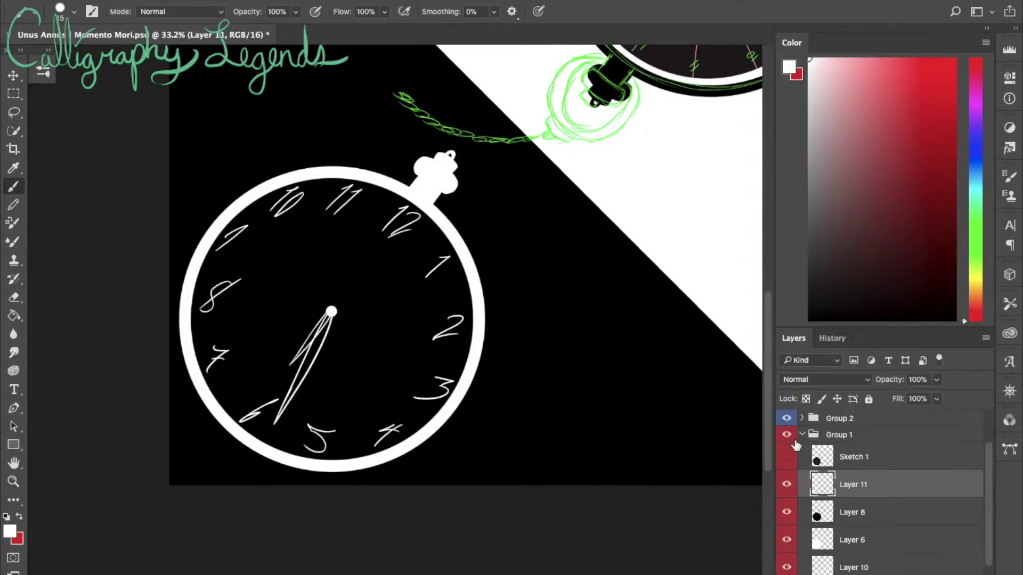
On a new layer in Group 2, letter the red numerals 12 and 1 to 6 over the sketched guides.
{"action": "left_click_drag", "start_coordinate": [356, 88], "coordinate": [370, 139]}
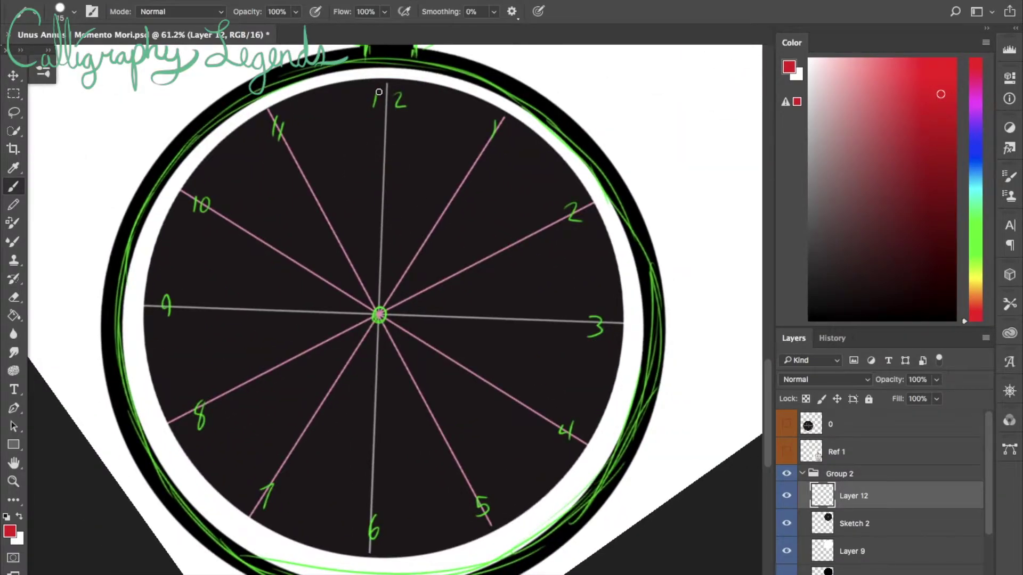
{"action": "left_click_drag", "start_coordinate": [366, 85], "coordinate": [371, 140]}
{"action": "left_click_drag", "start_coordinate": [385, 78], "coordinate": [423, 107]}
{"action": "left_click_drag", "start_coordinate": [622, 322], "coordinate": [594, 366]}
{"action": "left_click_drag", "start_coordinate": [599, 412], "coordinate": [587, 479]}
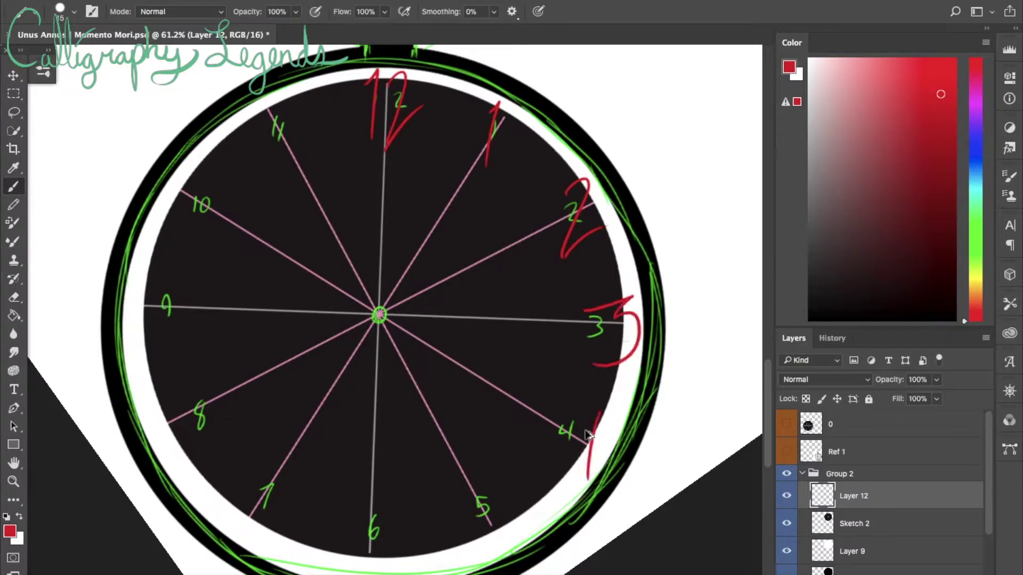
{"action": "left_click_drag", "start_coordinate": [483, 508], "coordinate": [498, 555]}
{"action": "left_click_drag", "start_coordinate": [385, 500], "coordinate": [380, 521]}
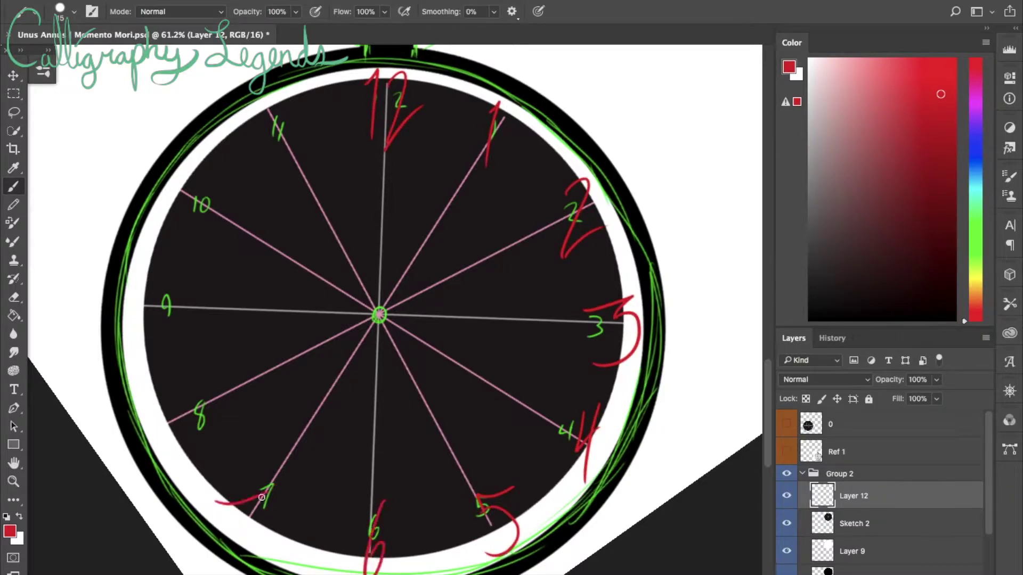
Letter the red numerals 7 to 11 over the sketched guides on the second clock face.
{"action": "left_click_drag", "start_coordinate": [227, 492], "coordinate": [246, 521]}
{"action": "left_click_drag", "start_coordinate": [267, 480], "coordinate": [265, 552]}
{"action": "key", "text": "ctrl+z"}
{"action": "left_click_drag", "start_coordinate": [184, 358], "coordinate": [176, 468]}
{"action": "left_click_drag", "start_coordinate": [184, 347], "coordinate": [172, 467]}
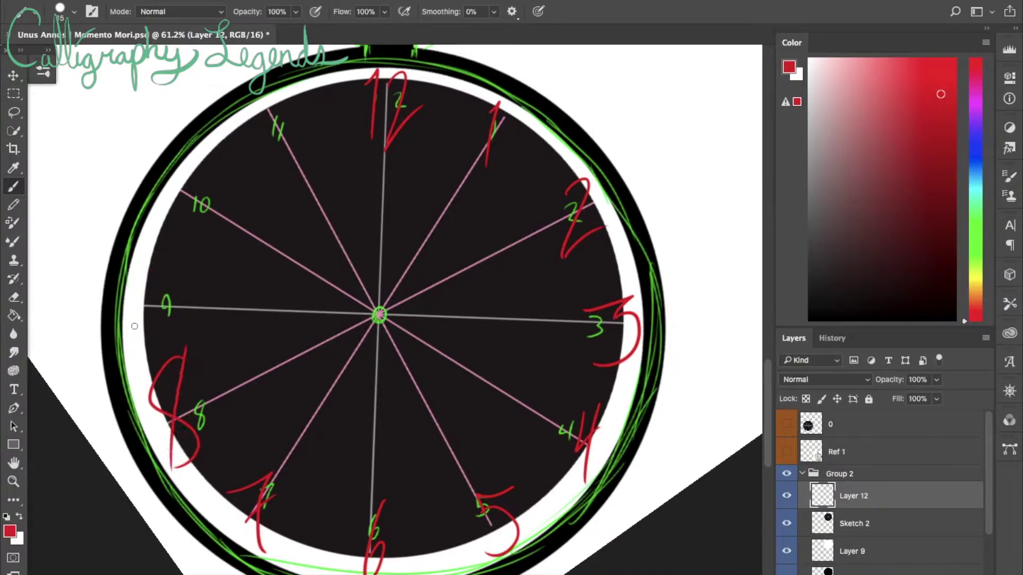
{"action": "left_click_drag", "start_coordinate": [198, 145], "coordinate": [186, 234]}
{"action": "left_click_drag", "start_coordinate": [215, 141], "coordinate": [202, 229]}
{"action": "mouse_move", "coordinate": [279, 96]}
{"action": "left_mouse_down"}
{"action": "mouse_move", "coordinate": [261, 173]}
{"action": "mouse_move", "coordinate": [276, 176]}
{"action": "left_mouse_up"}
Fade the Sketch 2 guide and paint a red centre dot on the numeral layer with a 36 px brush.
{"action": "left_click", "coordinate": [854, 523]}
{"action": "left_click", "coordinate": [906, 496]}
{"action": "right_click", "coordinate": [446, 317]}
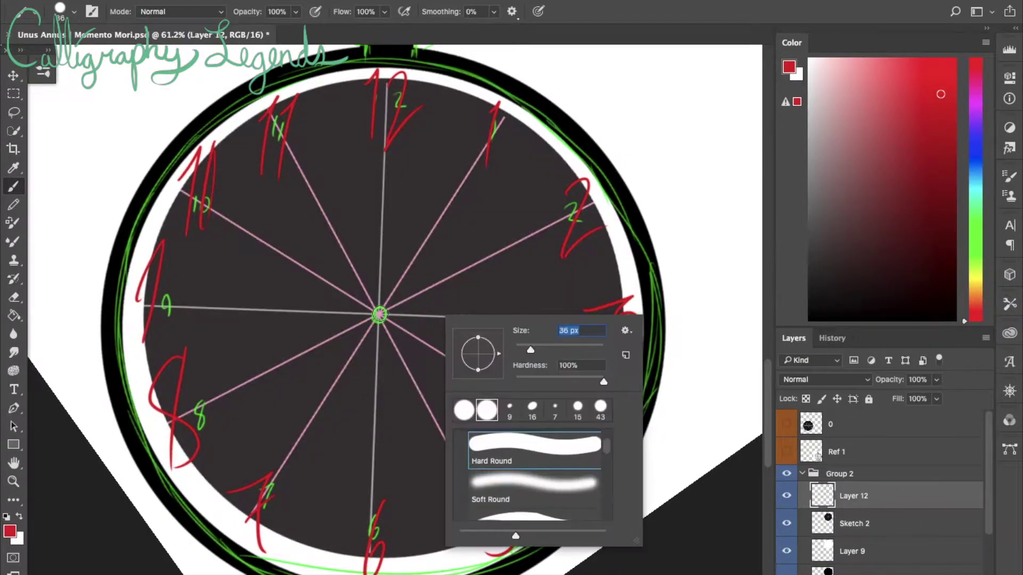
{"action": "left_click", "coordinate": [378, 314]}
On a new layer, draw a short pointed red hour hand beside the clock with a 15 px brush.
{"action": "key", "text": "ctrl+shift+alt+n"}
{"action": "right_click", "coordinate": [445, 312]}
{"action": "type", "text": "15"}
{"action": "key", "text": "Return"}
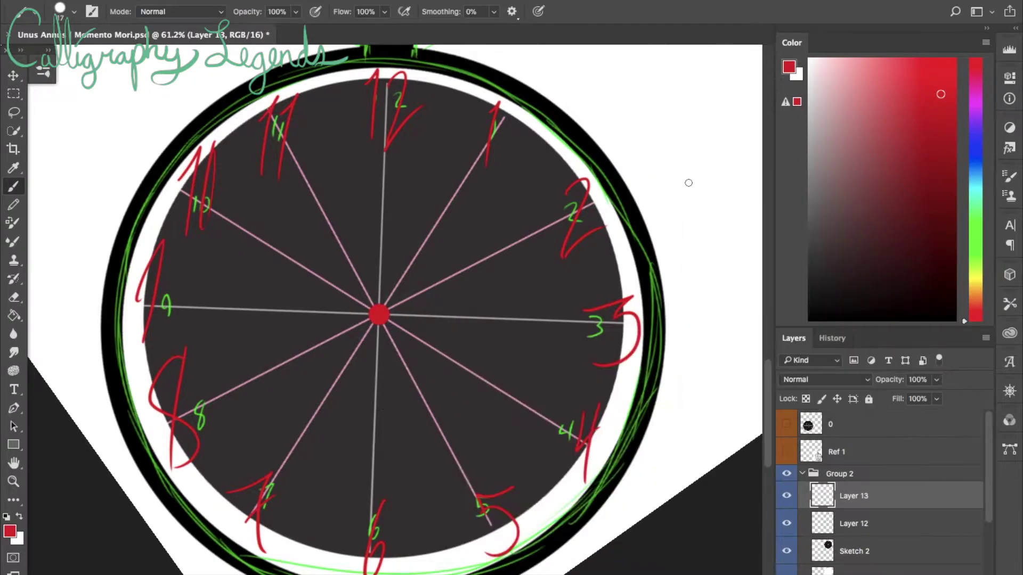
{"action": "scroll", "coordinate": [537, 147], "scroll_direction": "right", "scroll_amount": 5}
{"action": "left_click_drag", "start_coordinate": [550, 98], "coordinate": [535, 200]}
{"action": "scroll", "coordinate": [536, 199], "scroll_direction": "left", "scroll_amount": 3}
{"action": "scroll", "coordinate": [536, 200], "scroll_direction": "up", "scroll_amount": 2}
Transform the hour hand to run from the centre dot toward 10, and add a new layer for the minute hand.
{"action": "key", "text": "ctrl+t"}
{"action": "left_click_drag", "start_coordinate": [602, 176], "coordinate": [208, 316]}
{"action": "left_click_drag", "start_coordinate": [136, 290], "coordinate": [131, 283]}
{"action": "left_click", "coordinate": [663, 11]}
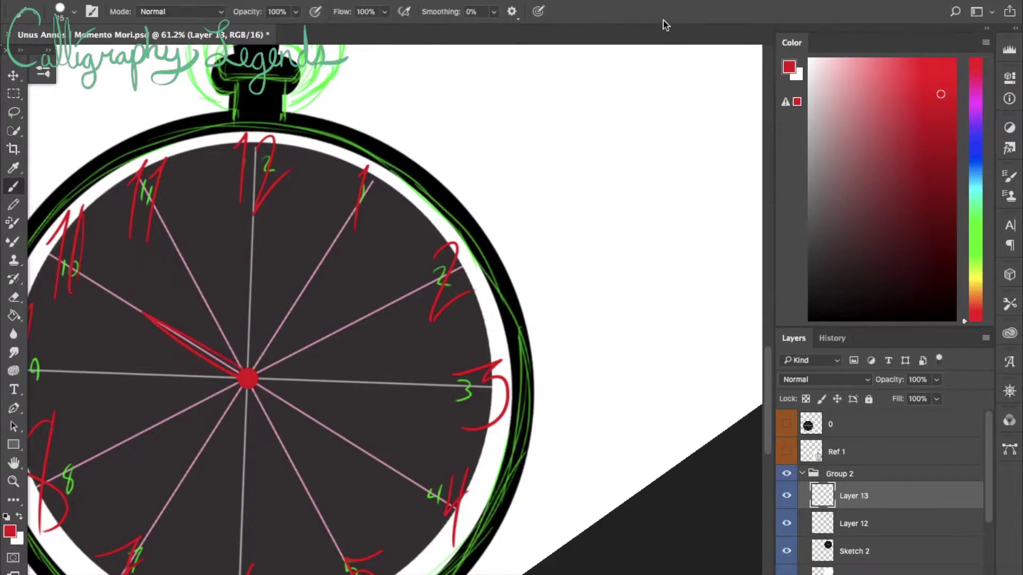
{"action": "key", "text": "ctrl+shift+alt+n"}
{"action": "left_click_drag", "start_coordinate": [601, 76], "coordinate": [582, 247]}
{"action": "key", "text": "ctrl+z"}
{"action": "key", "text": "ctrl+z"}
{"action": "left_click_drag", "start_coordinate": [650, 85], "coordinate": [616, 194]}
{"action": "key", "text": "ctrl+z"}
{"action": "left_click_drag", "start_coordinate": [599, 271], "coordinate": [615, 117]}
{"action": "key", "text": "ctrl+z"}
{"action": "mouse_move", "coordinate": [621, 80]}
{"action": "left_mouse_down"}
{"action": "mouse_move", "coordinate": [589, 263]}
{"action": "mouse_move", "coordinate": [603, 232]}
{"action": "left_mouse_up"}
{"action": "key", "text": "ctrl+z"}
{"action": "key", "text": "ctrl+z"}
{"action": "key", "text": "ctrl+z"}
{"action": "key", "text": "ctrl+z"}
{"action": "key", "text": "ctrl+z"}
{"action": "mouse_move", "coordinate": [662, 104]}
{"action": "left_mouse_down"}
{"action": "mouse_move", "coordinate": [634, 257]}
{"action": "mouse_move", "coordinate": [654, 264]}
{"action": "left_mouse_up"}
{"action": "key", "text": "ctrl+z"}
{"action": "key", "text": "ctrl+z"}
{"action": "mouse_move", "coordinate": [646, 126]}
{"action": "left_mouse_down"}
{"action": "mouse_move", "coordinate": [634, 270]}
{"action": "mouse_move", "coordinate": [646, 126]}
{"action": "mouse_move", "coordinate": [612, 285]}
{"action": "mouse_move", "coordinate": [625, 206]}
{"action": "left_mouse_up"}
{"action": "key", "text": "ctrl+z"}
{"action": "key", "text": "ctrl+z"}
{"action": "key", "text": "ctrl+z"}
{"action": "key", "text": "ctrl+z"}
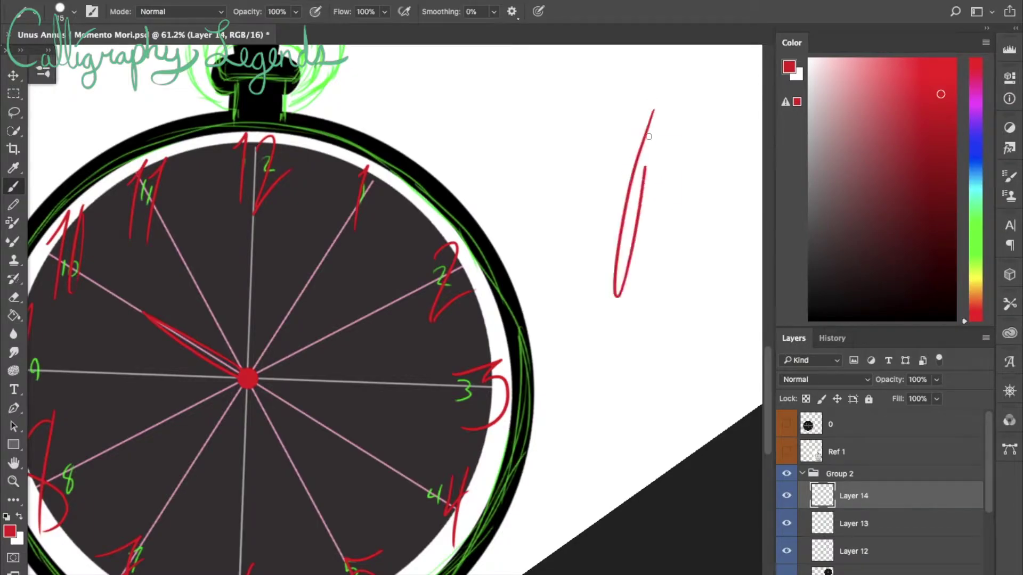
{"action": "left_click_drag", "start_coordinate": [622, 114], "coordinate": [612, 272]}
{"action": "key", "text": "ctrl+z"}
{"action": "left_click_drag", "start_coordinate": [650, 94], "coordinate": [640, 250]}
{"action": "key", "text": "ctrl+z"}
{"action": "left_click_drag", "start_coordinate": [601, 181], "coordinate": [586, 245]}
{"action": "key", "text": "ctrl+z"}
{"action": "mouse_move", "coordinate": [610, 80]}
{"action": "left_mouse_down"}
{"action": "mouse_move", "coordinate": [591, 228]}
{"action": "mouse_move", "coordinate": [609, 122]}
{"action": "mouse_move", "coordinate": [601, 206]}
{"action": "mouse_move", "coordinate": [601, 160]}
{"action": "left_mouse_up"}
{"action": "key", "text": "ctrl+z"}
{"action": "key", "text": "ctrl+z"}
{"action": "key", "text": "ctrl+z"}
{"action": "left_click_drag", "start_coordinate": [577, 127], "coordinate": [574, 143]}
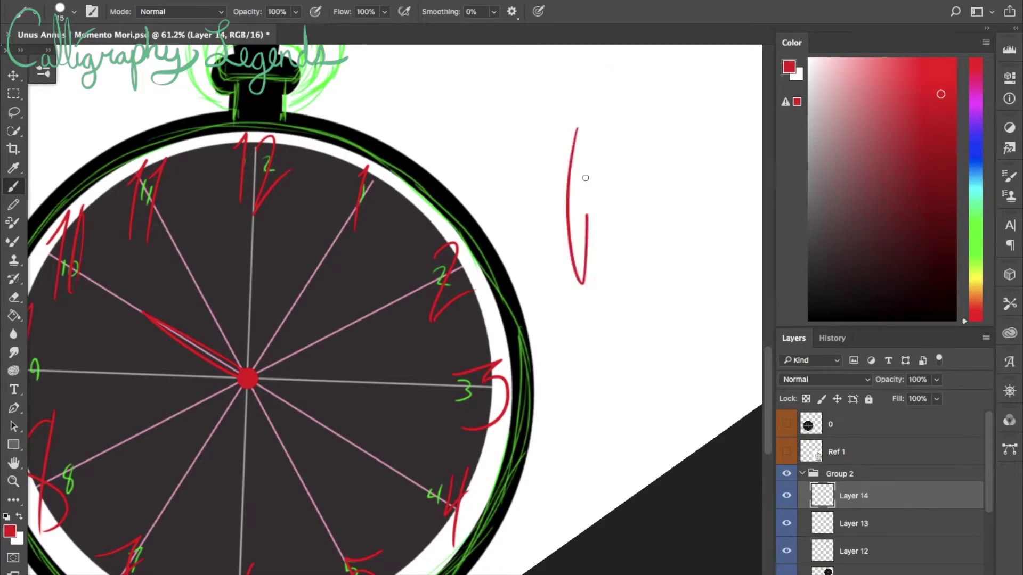
{"action": "left_click_drag", "start_coordinate": [602, 88], "coordinate": [586, 259]}
{"action": "key", "text": "ctrl+z"}
{"action": "key", "text": "ctrl+z"}
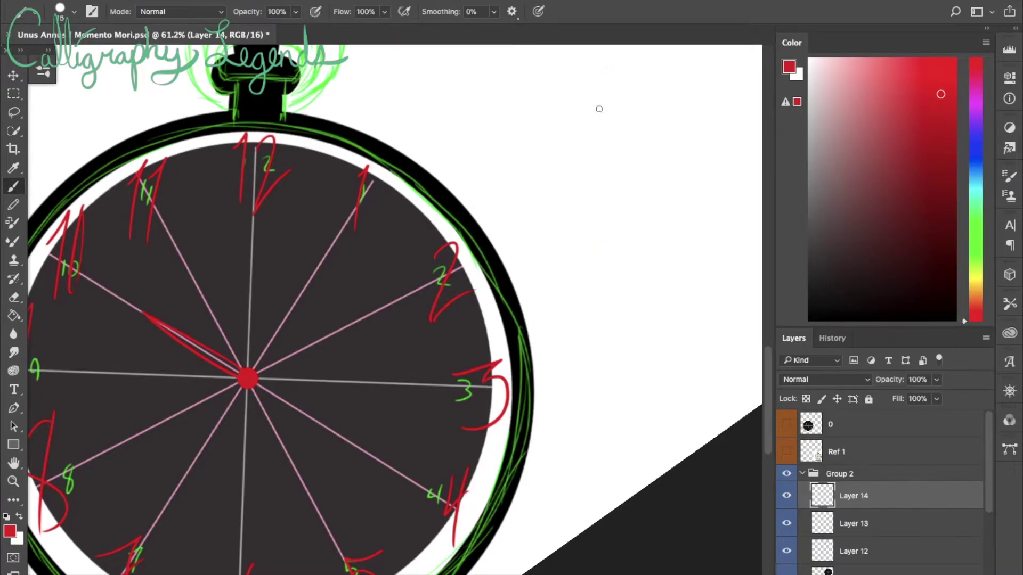
{"action": "left_click_drag", "start_coordinate": [610, 81], "coordinate": [593, 240]}
{"action": "key", "text": "ctrl+z"}
{"action": "key", "text": "ctrl+z"}
{"action": "left_click_drag", "start_coordinate": [639, 80], "coordinate": [616, 228]}
{"action": "key", "text": "ctrl+z"}
Draw a long pointed red minute hand beside the clock and transform it to run from the centre dot toward 5.
{"action": "left_click_drag", "start_coordinate": [559, 142], "coordinate": [617, 286]}
{"action": "key", "text": "ctrl+t"}
{"action": "mouse_move", "coordinate": [635, 334]}
{"action": "left_mouse_down"}
{"action": "mouse_move", "coordinate": [429, 424]}
{"action": "mouse_move", "coordinate": [458, 320]}
{"action": "mouse_move", "coordinate": [623, 258]}
{"action": "left_mouse_up"}
{"action": "key", "text": "Return"}
Merge the second clock's hand layers into its numeral layer and recolour the artwork black.
{"action": "right_click", "coordinate": [852, 496]}
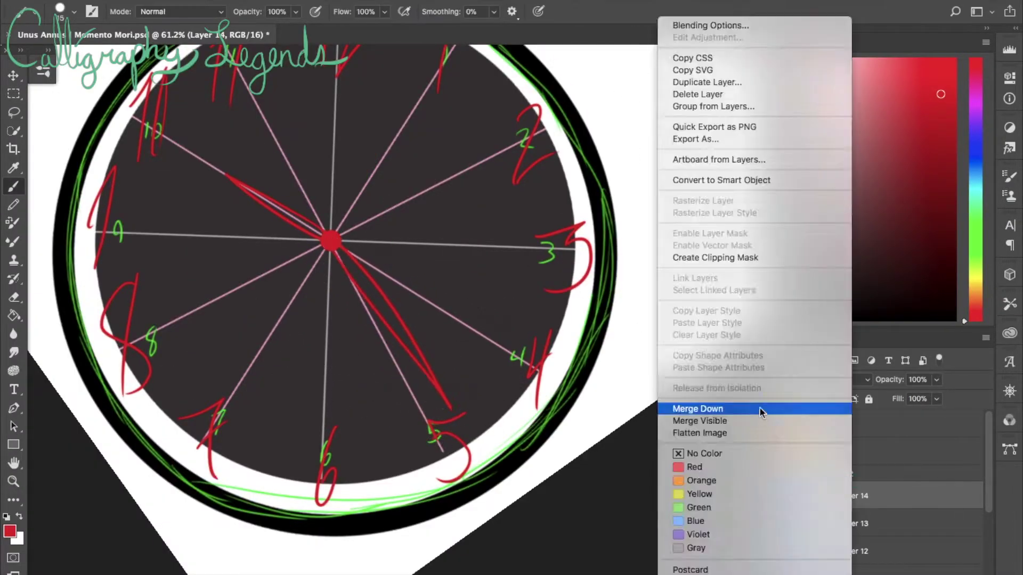
{"action": "left_click", "coordinate": [760, 408]}
{"action": "key", "text": "ctrl+minus"}
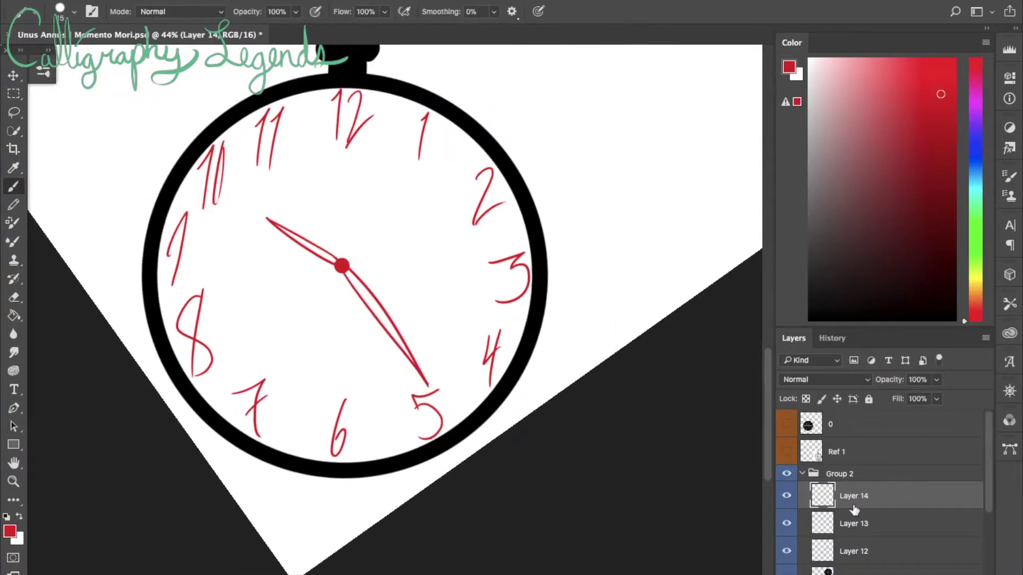
{"action": "right_click", "coordinate": [863, 512]}
{"action": "left_click", "coordinate": [747, 256]}
{"action": "key", "text": "d"}
Paint black curled ridge marks across the wide knob of the white watch crown with a small rough-textured brush.
{"action": "right_click", "coordinate": [479, 224]}
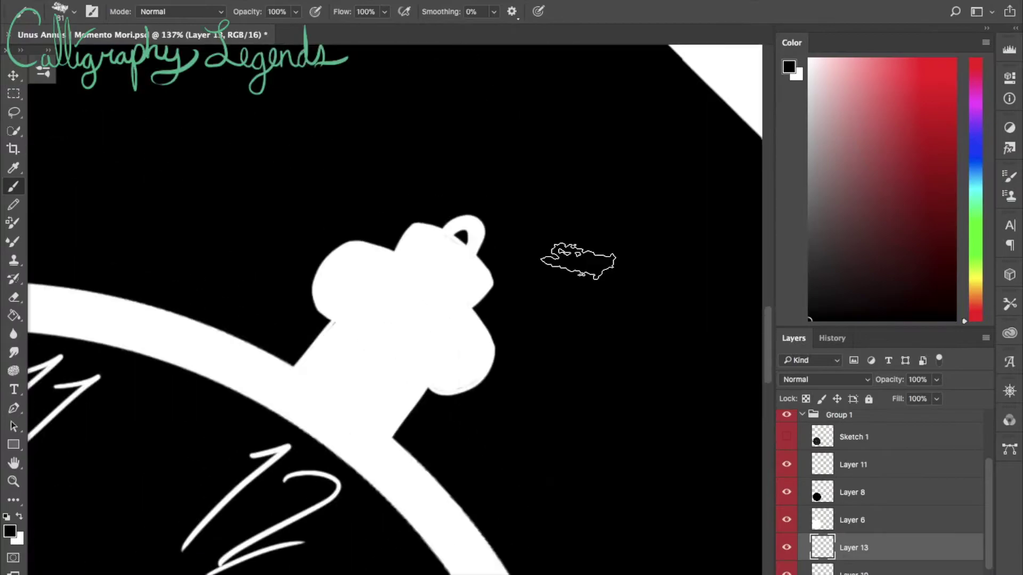
{"action": "left_click_drag", "start_coordinate": [350, 253], "coordinate": [320, 304]}
{"action": "key", "text": "bracketleft"}
{"action": "key", "text": "bracketleft"}
{"action": "key", "text": "bracketleft"}
{"action": "key", "text": "bracketleft"}
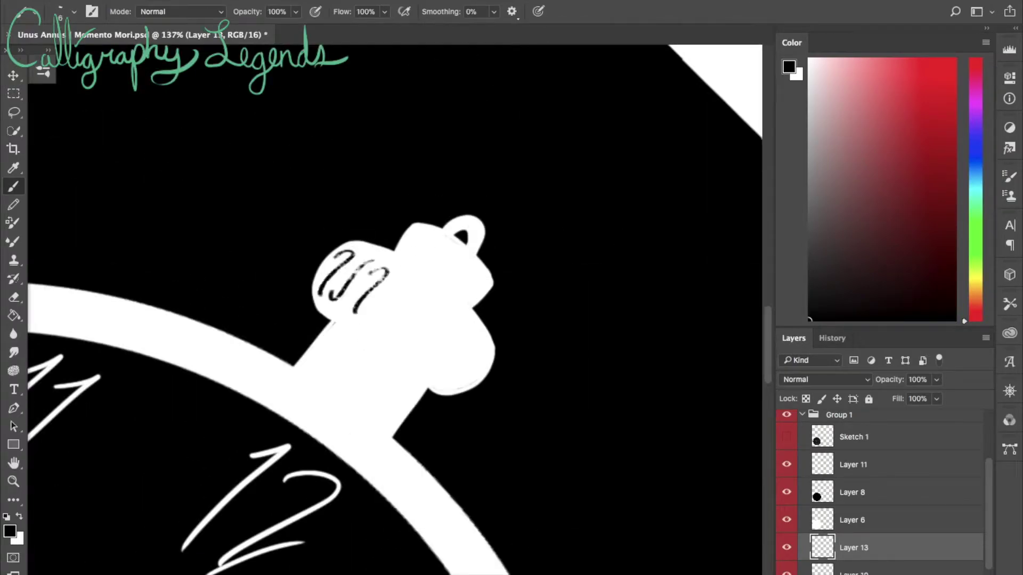
{"action": "mouse_move", "coordinate": [368, 287]}
{"action": "left_mouse_down"}
{"action": "mouse_move", "coordinate": [421, 319]}
{"action": "mouse_move", "coordinate": [470, 384]}
{"action": "left_mouse_up"}
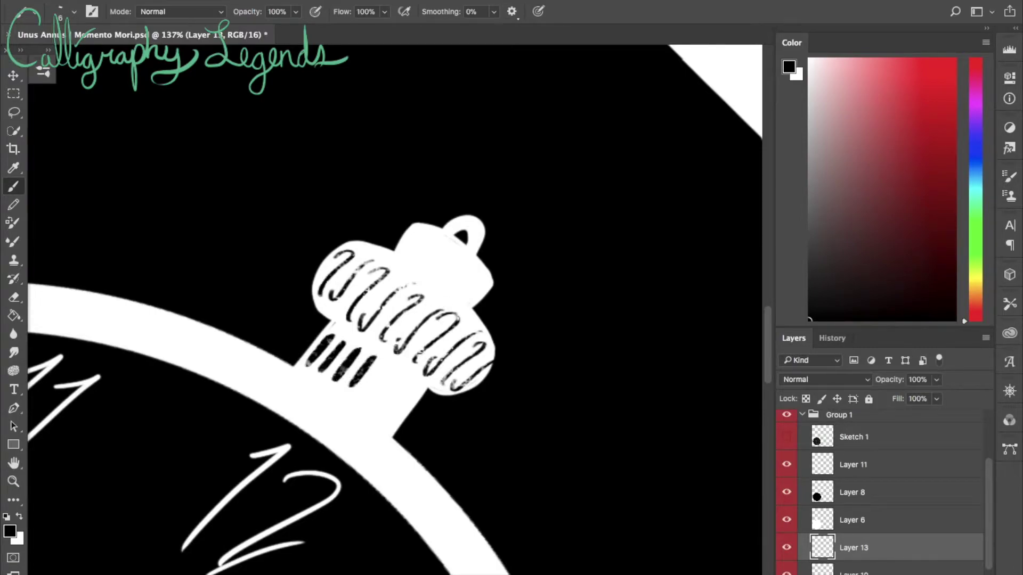
Finish the black ridge lines on the white crown's neck and add detail strokes to its top cap.
{"action": "key", "text": "ctrl+z"}
{"action": "key", "text": "ctrl+z"}
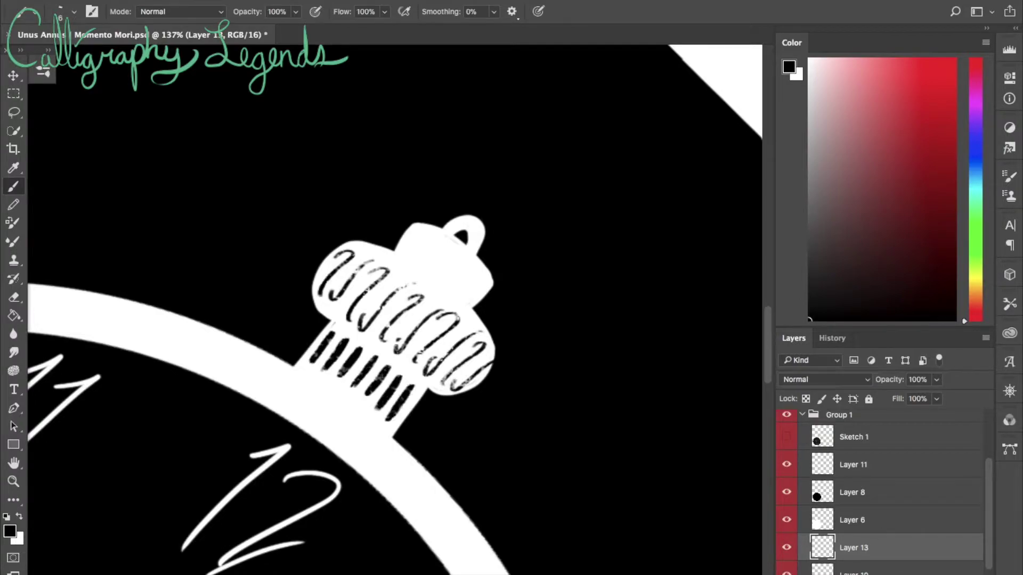
{"action": "left_click_drag", "start_coordinate": [452, 264], "coordinate": [471, 287]}
{"action": "right_click", "coordinate": [526, 301]}
{"action": "key", "text": "Return"}
{"action": "right_click", "coordinate": [452, 309]}
{"action": "key", "text": "Escape"}
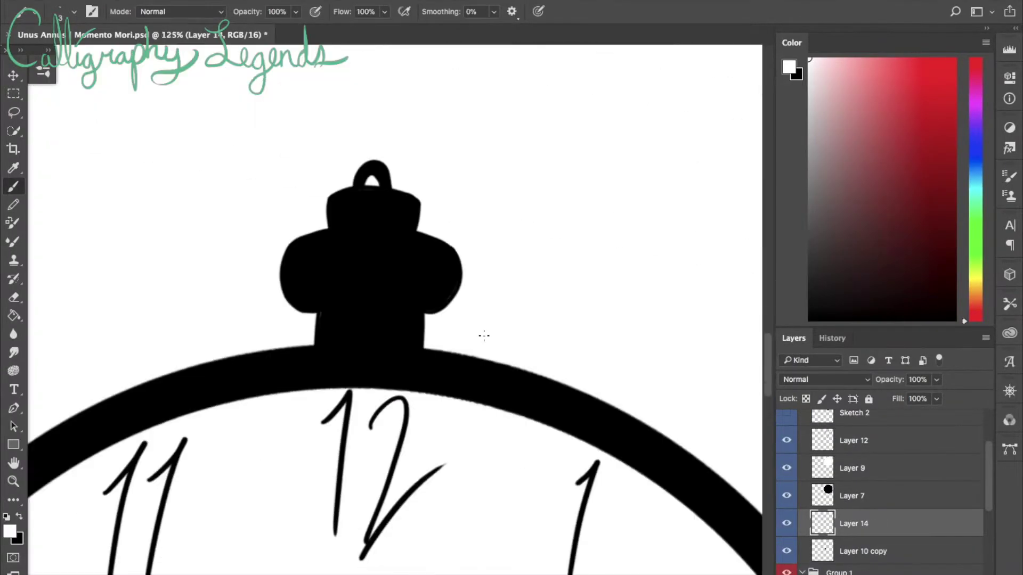
Paint white curled ridge marks across the wide knob of the black watch crown on Layer 14.
{"action": "key", "text": "x"}
{"action": "right_click", "coordinate": [396, 345]}
{"action": "key", "text": "Return"}
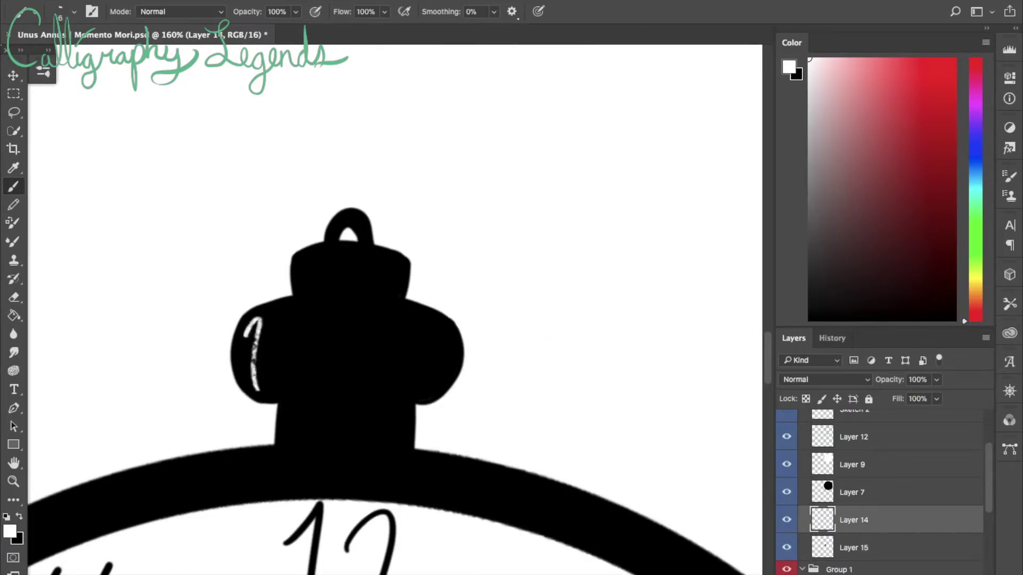
{"action": "left_click_drag", "start_coordinate": [330, 327], "coordinate": [309, 383]}
{"action": "mouse_move", "coordinate": [347, 312]}
{"action": "left_mouse_down"}
{"action": "mouse_move", "coordinate": [337, 387]}
{"action": "mouse_move", "coordinate": [358, 384]}
{"action": "left_mouse_up"}
{"action": "left_click_drag", "start_coordinate": [399, 309], "coordinate": [385, 384]}
{"action": "left_click_drag", "start_coordinate": [431, 325], "coordinate": [420, 386]}
{"action": "left_click_drag", "start_coordinate": [453, 333], "coordinate": [437, 384]}
{"action": "key", "text": "super+z"}
{"action": "key", "text": "super+z"}
{"action": "left_click_drag", "start_coordinate": [427, 315], "coordinate": [410, 387]}
{"action": "mouse_move", "coordinate": [442, 324]}
{"action": "left_mouse_down"}
{"action": "mouse_move", "coordinate": [426, 393]}
{"action": "mouse_move", "coordinate": [442, 393]}
{"action": "left_mouse_up"}
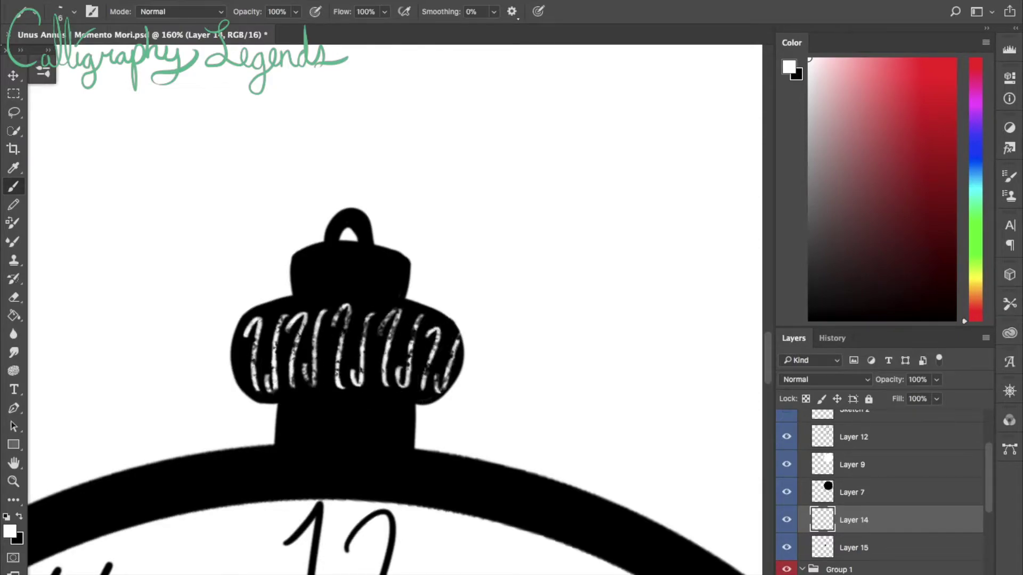
Add white ridge lines to the black crown's top cap and neck, with fine dividing lines between its sections.
{"action": "key", "text": "super+z"}
{"action": "key", "text": "super+z"}
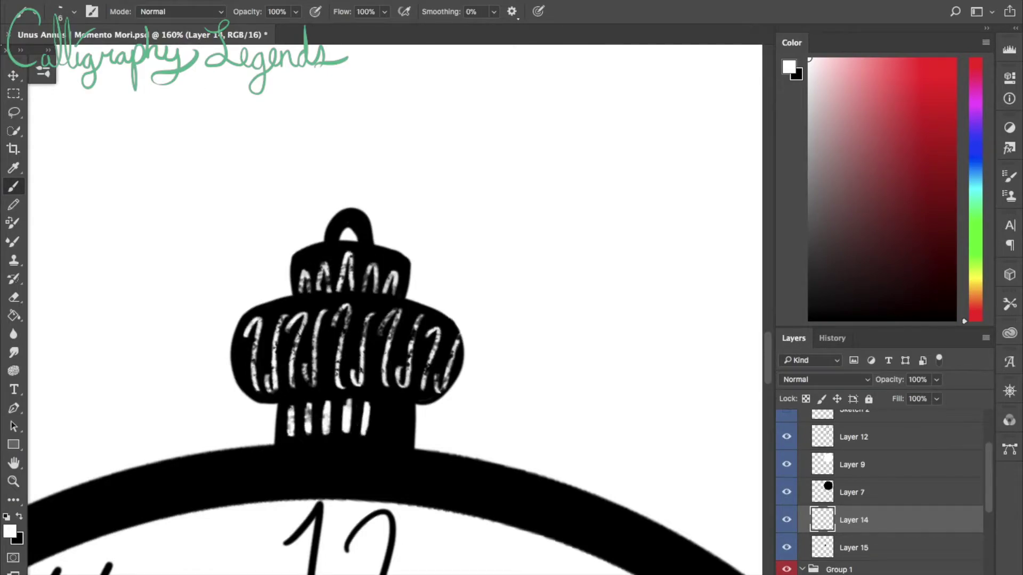
{"action": "left_click_drag", "start_coordinate": [382, 408], "coordinate": [379, 438]}
{"action": "left_click_drag", "start_coordinate": [400, 408], "coordinate": [397, 440]}
{"action": "right_click", "coordinate": [537, 324]}
{"action": "key", "text": "Escape"}
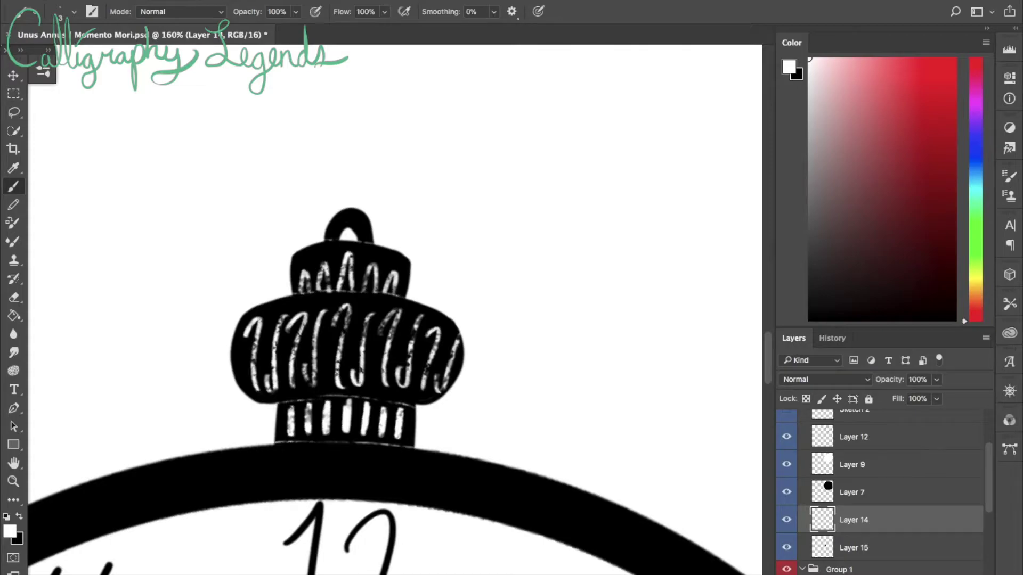
Paint white distressed texture strokes across the lower watch's black dial on a new layer with a rough texture brush.
{"action": "scroll", "coordinate": [373, 298], "scroll_direction": "down", "scroll_amount": 10}
{"action": "left_click", "coordinate": [64, 11]}
{"action": "key", "text": "Escape"}
{"action": "left_click_drag", "start_coordinate": [320, 464], "coordinate": [397, 493]}
{"action": "key", "text": "ctrl+z"}
{"action": "key", "text": "ctrl+shift+alt+n"}
{"action": "left_click_drag", "start_coordinate": [230, 368], "coordinate": [378, 373]}
{"action": "key", "text": "ctrl+z"}
{"action": "mouse_move", "coordinate": [257, 482]}
{"action": "left_mouse_down"}
{"action": "mouse_move", "coordinate": [339, 469]}
{"action": "mouse_move", "coordinate": [406, 479]}
{"action": "left_mouse_up"}
{"action": "key", "text": "ctrl+z"}
{"action": "key", "text": "ctrl+z"}
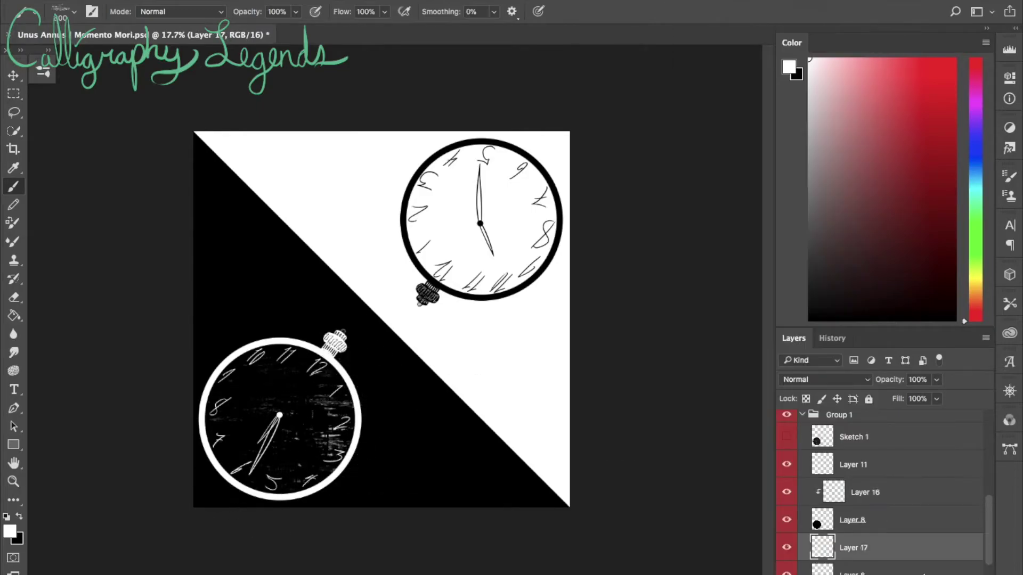
Add a layer clipped to the lower watch's white rim and paint distressed wear marks over it, adjusting their placement.
{"action": "key", "text": "ctrl+shift+alt+n"}
{"action": "right_click", "coordinate": [879, 520]}
{"action": "left_click", "coordinate": [742, 257]}
{"action": "mouse_move", "coordinate": [304, 368]}
{"action": "left_mouse_down"}
{"action": "mouse_move", "coordinate": [379, 408]}
{"action": "mouse_move", "coordinate": [309, 394]}
{"action": "mouse_move", "coordinate": [384, 410]}
{"action": "mouse_move", "coordinate": [373, 426]}
{"action": "left_mouse_up"}
{"action": "key", "text": "ctrl+t"}
{"action": "key", "text": "Return"}
Paint distressed wear marks for the upper watch's black rim on a new layer in Group 2 and clip them to the rim.
{"action": "key", "text": "ctrl+shift+alt+n"}
{"action": "left_click_drag", "start_coordinate": [325, 363], "coordinate": [410, 379]}
{"action": "scroll", "coordinate": [305, 416], "scroll_direction": "up", "scroll_amount": 3}
{"action": "scroll", "coordinate": [305, 416], "scroll_direction": "down", "scroll_amount": 3}
{"action": "left_click_drag", "start_coordinate": [852, 568], "coordinate": [852, 468]}
{"action": "mouse_move", "coordinate": [373, 320]}
{"action": "left_mouse_down"}
{"action": "mouse_move", "coordinate": [286, 374]}
{"action": "mouse_move", "coordinate": [346, 405]}
{"action": "left_mouse_up"}
{"action": "right_click", "coordinate": [879, 468]}
{"action": "left_click", "coordinate": [753, 265]}
Add a black distressed texture on a new layer over the upper watch's white dial and transform its placement.
{"action": "key", "text": "ctrl+shift+alt+n"}
{"action": "key", "text": "ctrl+alt+g"}
{"action": "key", "text": "x"}
{"action": "key", "text": "ctrl+t"}
{"action": "left_click_drag", "start_coordinate": [479, 282], "coordinate": [486, 257]}
Place blue UNUS ANNUS guide text along the canvas's upper edge and hand-letter its first U and N in black on Layer 20.
{"action": "left_click_drag", "start_coordinate": [157, 63], "coordinate": [437, 117]}
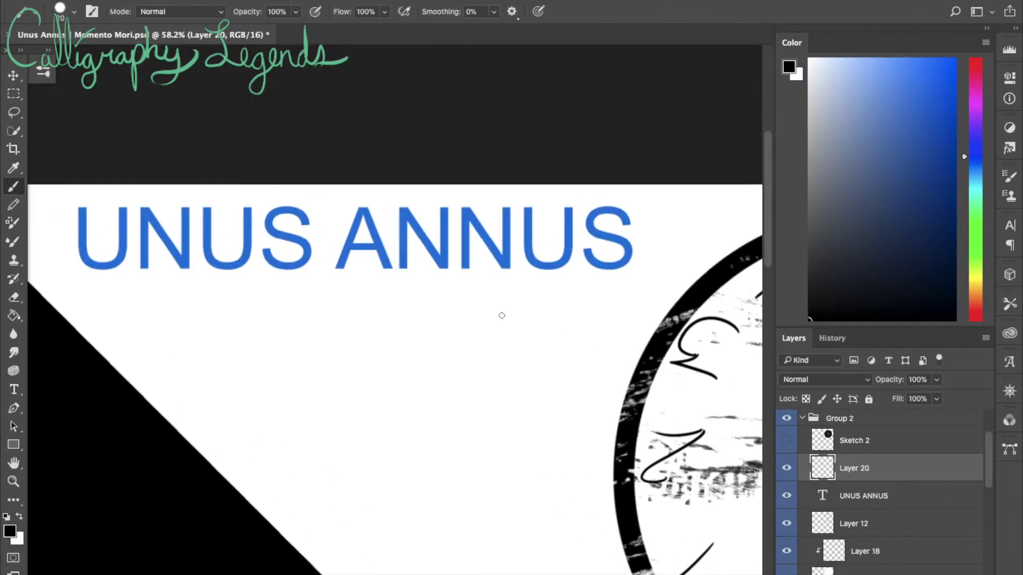
{"action": "scroll", "coordinate": [503, 313], "scroll_direction": "up", "scroll_amount": 1}
{"action": "left_click_drag", "start_coordinate": [85, 224], "coordinate": [94, 273]}
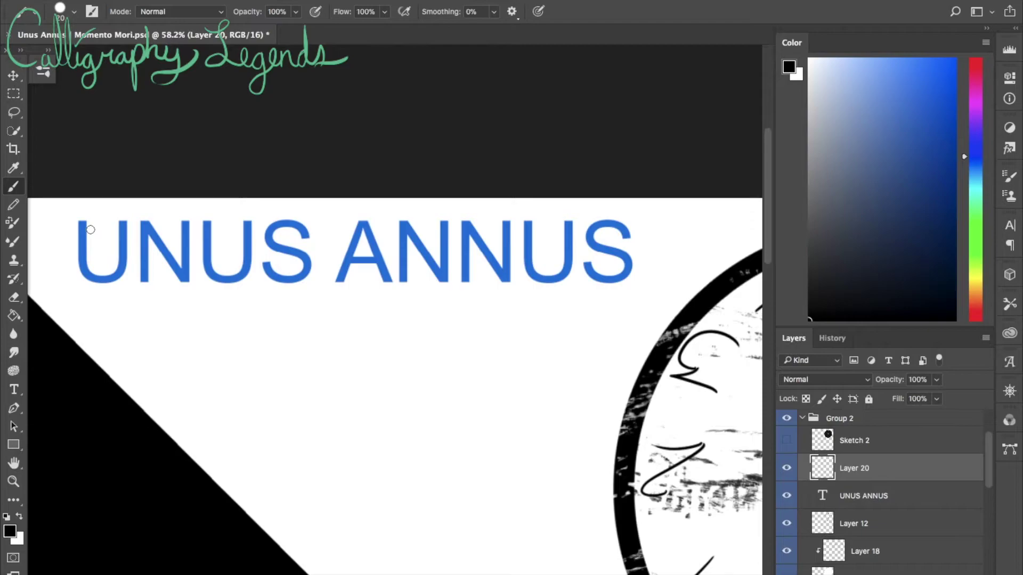
{"action": "left_click_drag", "start_coordinate": [86, 222], "coordinate": [117, 222]}
{"action": "mouse_move", "coordinate": [143, 282]}
{"action": "left_mouse_down"}
{"action": "mouse_move", "coordinate": [185, 224]}
{"action": "mouse_move", "coordinate": [243, 222]}
{"action": "left_mouse_up"}
{"action": "key", "text": "ctrl+z"}
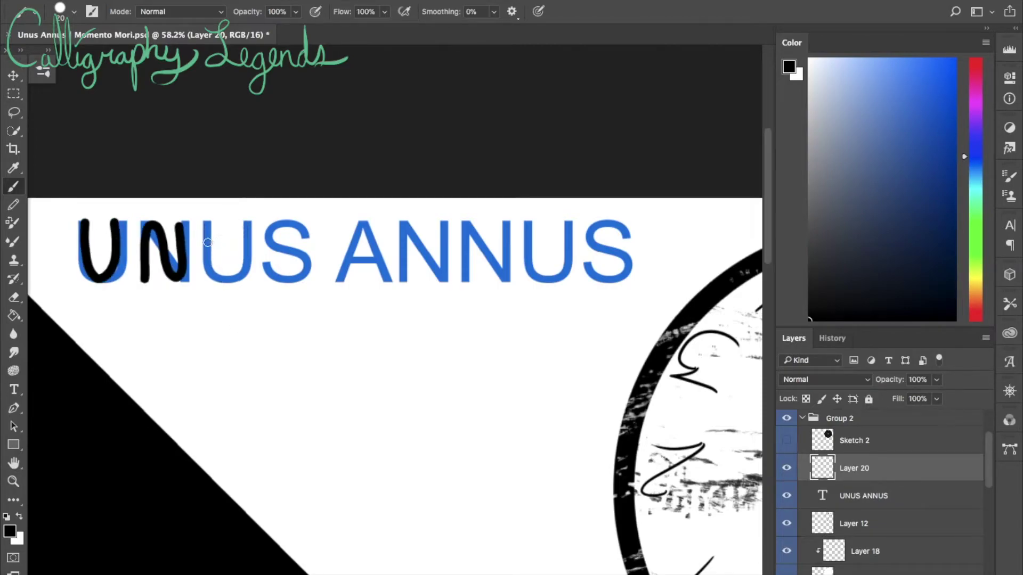
Hand-letter the second U and the S in black to complete the word UNUS over the guide.
{"action": "left_click_drag", "start_coordinate": [210, 225], "coordinate": [243, 234]}
{"action": "key", "text": "ctrl+z"}
{"action": "left_click_drag", "start_coordinate": [306, 228], "coordinate": [265, 276]}
{"action": "key", "text": "ctrl+z"}
{"action": "left_click_drag", "start_coordinate": [306, 228], "coordinate": [265, 276]}
Hand-letter the word ANNUS in black over the blue guide text.
{"action": "mouse_move", "coordinate": [341, 282]}
{"action": "left_mouse_down"}
{"action": "mouse_move", "coordinate": [383, 282]}
{"action": "mouse_move", "coordinate": [447, 223]}
{"action": "left_mouse_up"}
{"action": "key", "text": "ctrl+z"}
{"action": "mouse_move", "coordinate": [401, 282]}
{"action": "left_mouse_down"}
{"action": "mouse_move", "coordinate": [403, 223]}
{"action": "mouse_move", "coordinate": [446, 224]}
{"action": "left_mouse_up"}
{"action": "mouse_move", "coordinate": [468, 282]}
{"action": "left_mouse_down"}
{"action": "mouse_move", "coordinate": [466, 240]}
{"action": "mouse_move", "coordinate": [509, 223]}
{"action": "mouse_move", "coordinate": [569, 221]}
{"action": "left_mouse_up"}
{"action": "left_click_drag", "start_coordinate": [626, 230], "coordinate": [583, 276]}
{"action": "key", "text": "ctrl+z"}
{"action": "key", "text": "ctrl+z"}
{"action": "key", "text": "ctrl+z"}
{"action": "mouse_move", "coordinate": [626, 229]}
{"action": "left_mouse_down"}
{"action": "mouse_move", "coordinate": [583, 276]}
{"action": "mouse_move", "coordinate": [593, 300]}
{"action": "left_mouse_up"}
Hide the UNUS ANNUS guide text and move the N, U and S of UNUS closer to the first letter.
{"action": "left_click", "coordinate": [786, 495]}
{"action": "key", "text": "l"}
{"action": "mouse_move", "coordinate": [134, 223]}
{"action": "left_mouse_down"}
{"action": "mouse_move", "coordinate": [183, 210]}
{"action": "mouse_move", "coordinate": [199, 298]}
{"action": "left_mouse_up"}
{"action": "key", "text": "ctrl+shift+Left"}
{"action": "key", "text": "ctrl+shift+Left"}
{"action": "left_click_drag", "start_coordinate": [227, 250], "coordinate": [200, 250]}
{"action": "left_click_drag", "start_coordinate": [256, 213], "coordinate": [250, 308]}
{"action": "left_click_drag", "start_coordinate": [285, 256], "coordinate": [256, 256]}
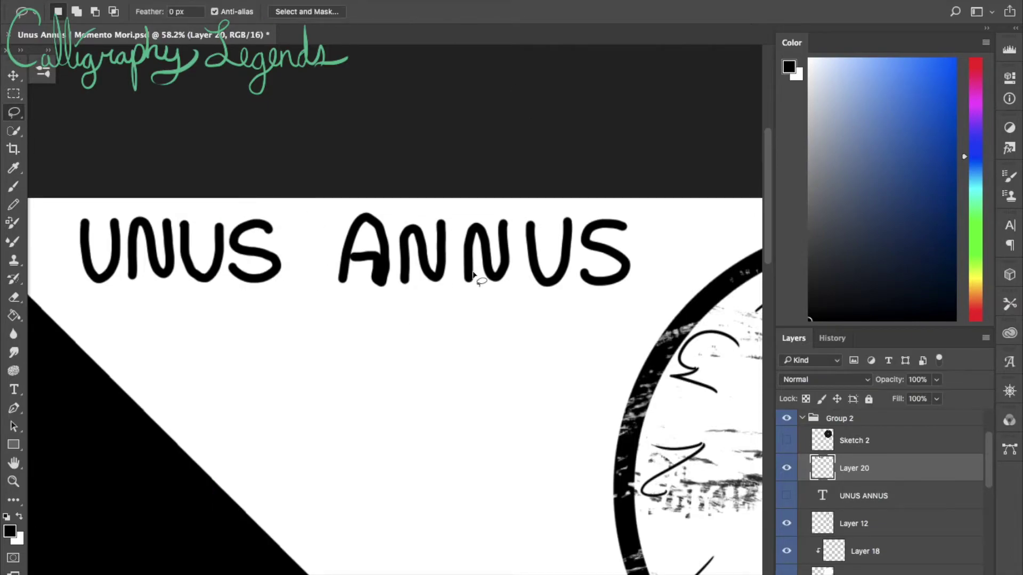
Shift the letters of ANNUS leftward piece by piece to tighten the word's spacing.
{"action": "key", "text": "ctrl+shift+Left"}
{"action": "key", "text": "ctrl+shift+Left"}
{"action": "mouse_move", "coordinate": [525, 210]}
{"action": "left_mouse_down"}
{"action": "mouse_move", "coordinate": [577, 290]}
{"action": "mouse_move", "coordinate": [527, 212]}
{"action": "mouse_move", "coordinate": [566, 247]}
{"action": "left_mouse_up"}
{"action": "key", "text": "ctrl+shift+Left"}
{"action": "key", "text": "ctrl+shift+Left"}
{"action": "key", "text": "ctrl+shift+Left"}
{"action": "key", "text": "ctrl+shift+Left"}
{"action": "key", "text": "ctrl+shift+Left"}
{"action": "key", "text": "ctrl+shift+Left"}
{"action": "key", "text": "ctrl+shift+Left"}
{"action": "key", "text": "ctrl+shift+Left"}
{"action": "key", "text": "ctrl+shift+Left"}
{"action": "key", "text": "ctrl+d"}
Delete the UNUS ANNUS guide text and redraw the A of ANNUS with the black brush.
{"action": "key", "text": "Delete"}
{"action": "key", "text": "b"}
{"action": "mouse_move", "coordinate": [346, 278]}
{"action": "left_mouse_down"}
{"action": "mouse_move", "coordinate": [380, 231]}
{"action": "mouse_move", "coordinate": [389, 279]}
{"action": "left_mouse_up"}
Select the lettered word UNUS and move it right, closer to ANNUS.
{"action": "key", "text": "l"}
{"action": "left_click_drag", "start_coordinate": [58, 214], "coordinate": [69, 298]}
{"action": "key", "text": "ctrl+shift+Right"}
{"action": "key", "text": "ctrl+shift+Right"}
{"action": "key", "text": "ctrl+shift+Right"}
{"action": "key", "text": "ctrl+shift+Right"}
{"action": "key", "text": "ctrl+shift+Right"}
{"action": "key", "text": "ctrl+shift+Right"}
{"action": "key", "text": "ctrl+d"}
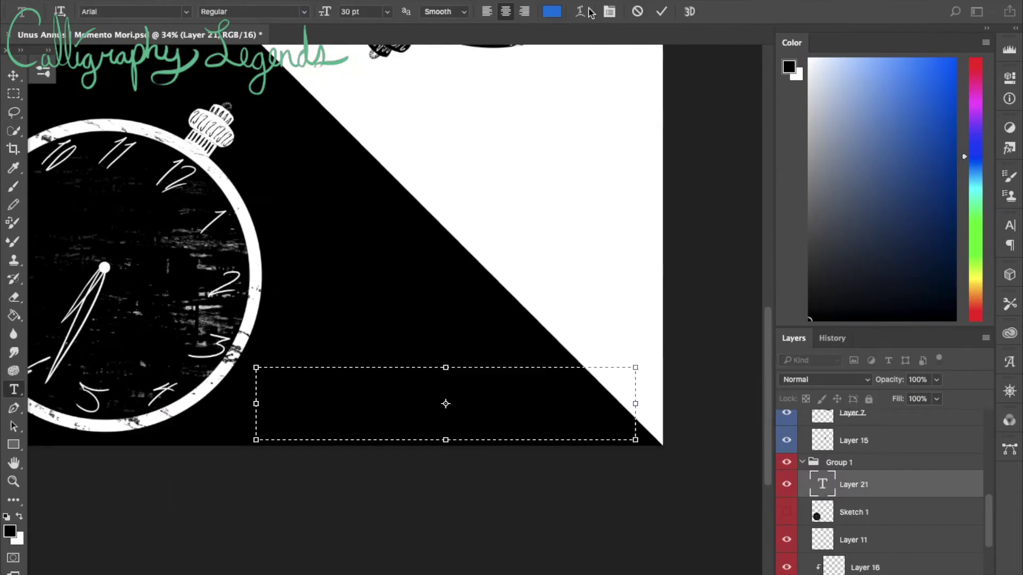
Add red guide text reading MOMENTO MORI along the lower edge of the black triangle.
{"action": "left_click", "coordinate": [552, 12]}
{"action": "key", "text": "Return"}
{"action": "type", "text": "MOMENTO MORI"}
{"action": "key", "text": "ctrl+Return"}
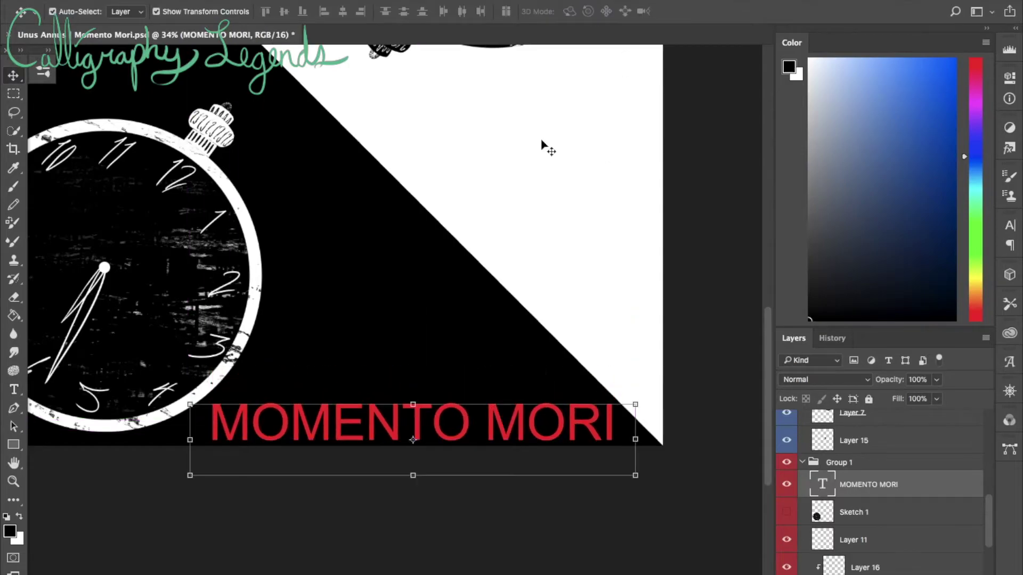
Hand-letter the first M and O of MOMENTO in white over the red guide on Layer 21 with a size 20 brush.
{"action": "key", "text": "b"}
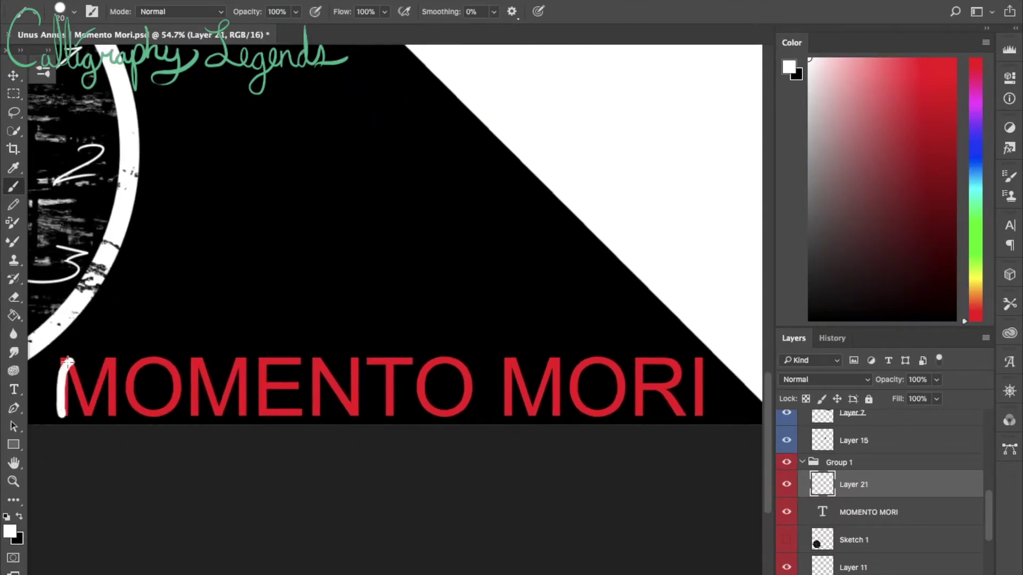
{"action": "left_click_drag", "start_coordinate": [63, 414], "coordinate": [114, 413]}
{"action": "key", "text": "ctrl+z"}
{"action": "left_click_drag", "start_coordinate": [159, 364], "coordinate": [154, 365]}
{"action": "key", "text": "ctrl+z"}
{"action": "key", "text": "ctrl+z"}
{"action": "left_click_drag", "start_coordinate": [194, 415], "coordinate": [194, 385]}
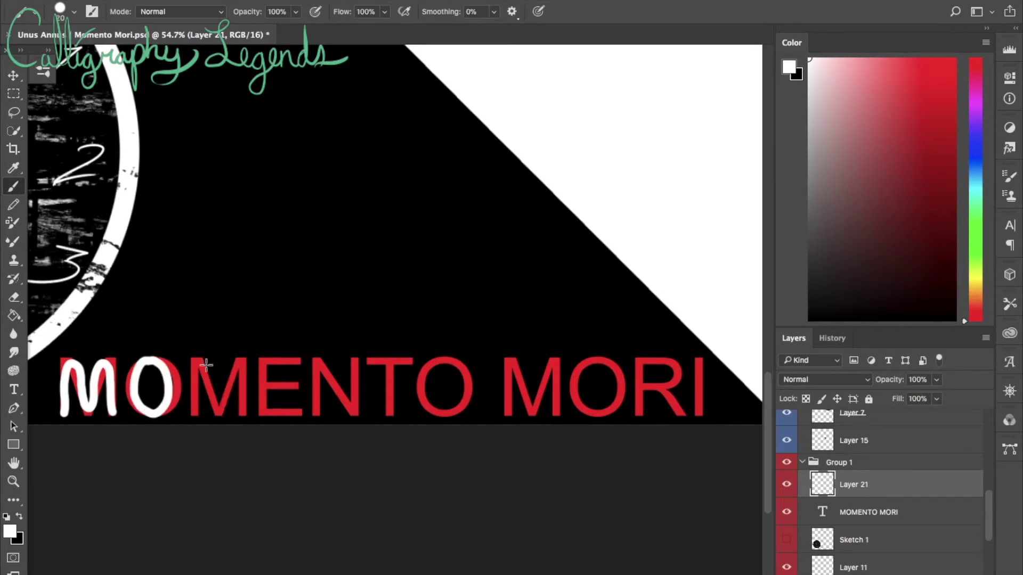
Hand-letter the second M and the E of MOMENTO in white.
{"action": "mouse_move", "coordinate": [194, 415]}
{"action": "left_mouse_down"}
{"action": "mouse_move", "coordinate": [242, 413]}
{"action": "mouse_move", "coordinate": [227, 363]}
{"action": "mouse_move", "coordinate": [243, 414]}
{"action": "left_mouse_up"}
{"action": "key", "text": "ctrl+z"}
{"action": "left_click_drag", "start_coordinate": [296, 360], "coordinate": [300, 413]}
{"action": "key", "text": "ctrl+z"}
{"action": "key", "text": "ctrl+z"}
{"action": "mouse_move", "coordinate": [290, 361]}
{"action": "left_mouse_down"}
{"action": "mouse_move", "coordinate": [262, 389]}
{"action": "mouse_move", "coordinate": [301, 411]}
{"action": "left_mouse_up"}
{"action": "key", "text": "ctrl+z"}
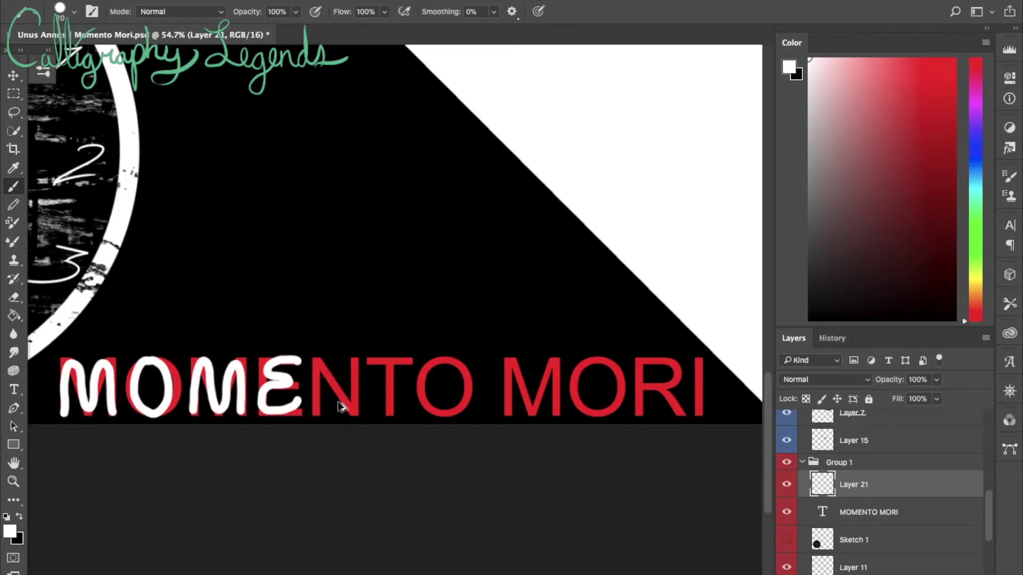
Hand-letter the N, T and final O in white to complete the word MOMENTO.
{"action": "left_click_drag", "start_coordinate": [321, 364], "coordinate": [445, 369]}
{"action": "key", "text": "ctrl+z"}
{"action": "left_click_drag", "start_coordinate": [506, 413], "coordinate": [543, 361]}
{"action": "key", "text": "ctrl+z"}
{"action": "key", "text": "ctrl+z"}
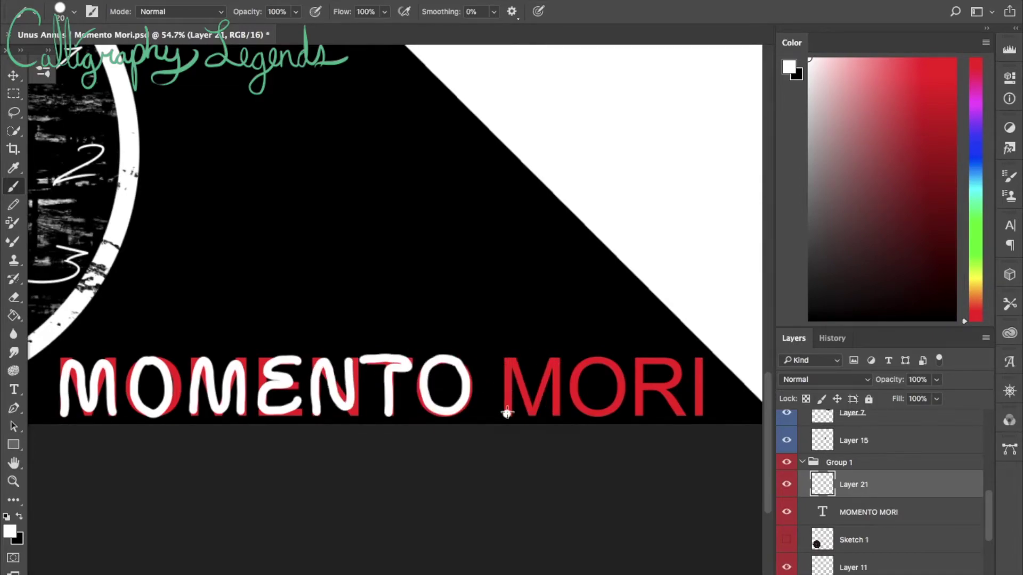
Hand-letter the M and O of MORI in white over the guide text.
{"action": "left_click_drag", "start_coordinate": [506, 413], "coordinate": [554, 393]}
{"action": "mouse_move", "coordinate": [596, 360]}
{"action": "left_mouse_down"}
{"action": "mouse_move", "coordinate": [598, 388]}
{"action": "mouse_move", "coordinate": [600, 361]}
{"action": "left_mouse_up"}
{"action": "key", "text": "ctrl+z"}
Hand-letter the R of MORI in white, redrawing it until the shape fits.
{"action": "left_click_drag", "start_coordinate": [636, 413], "coordinate": [648, 358]}
{"action": "scroll", "coordinate": [676, 412], "scroll_direction": "right", "scroll_amount": 2}
{"action": "key", "text": "ctrl+z"}
{"action": "left_click_drag", "start_coordinate": [580, 409], "coordinate": [610, 386]}
{"action": "key", "text": "ctrl+z"}
{"action": "left_click_drag", "start_coordinate": [377, 201], "coordinate": [531, 253]}
{"action": "key", "text": "ctrl+z"}
{"action": "mouse_move", "coordinate": [579, 409]}
{"action": "left_mouse_down"}
{"action": "mouse_move", "coordinate": [594, 379]}
{"action": "mouse_move", "coordinate": [641, 391]}
{"action": "left_mouse_up"}
{"action": "key", "text": "ctrl+z"}
Hand-letter the serifed I in white to complete the word MORI.
{"action": "left_click_drag", "start_coordinate": [647, 350], "coordinate": [671, 405]}
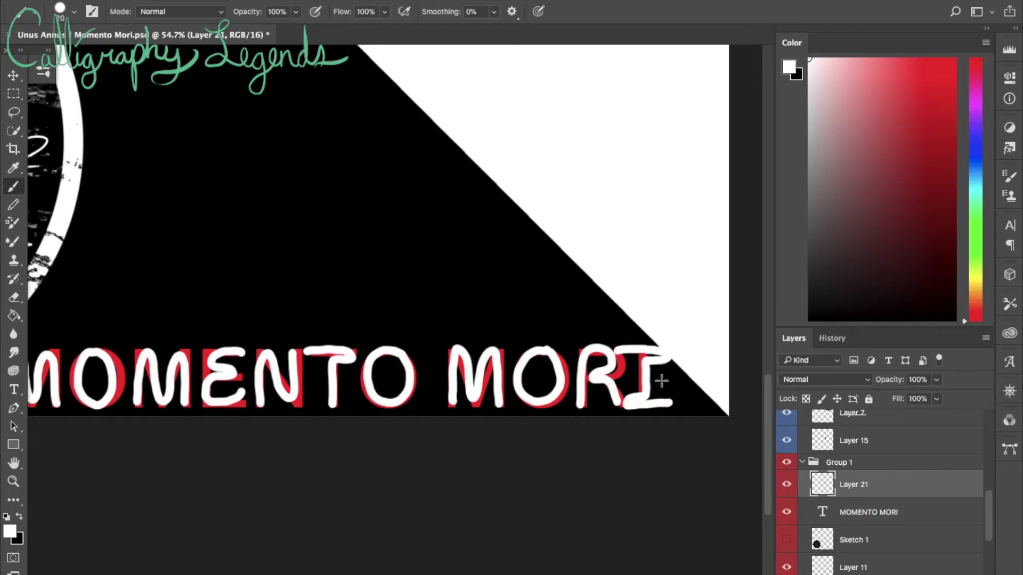
{"action": "key", "text": "ctrl+z"}
{"action": "mouse_move", "coordinate": [617, 346]}
{"action": "left_mouse_down"}
{"action": "mouse_move", "coordinate": [666, 346]}
{"action": "mouse_move", "coordinate": [669, 408]}
{"action": "left_mouse_up"}
{"action": "key", "text": "ctrl+z"}
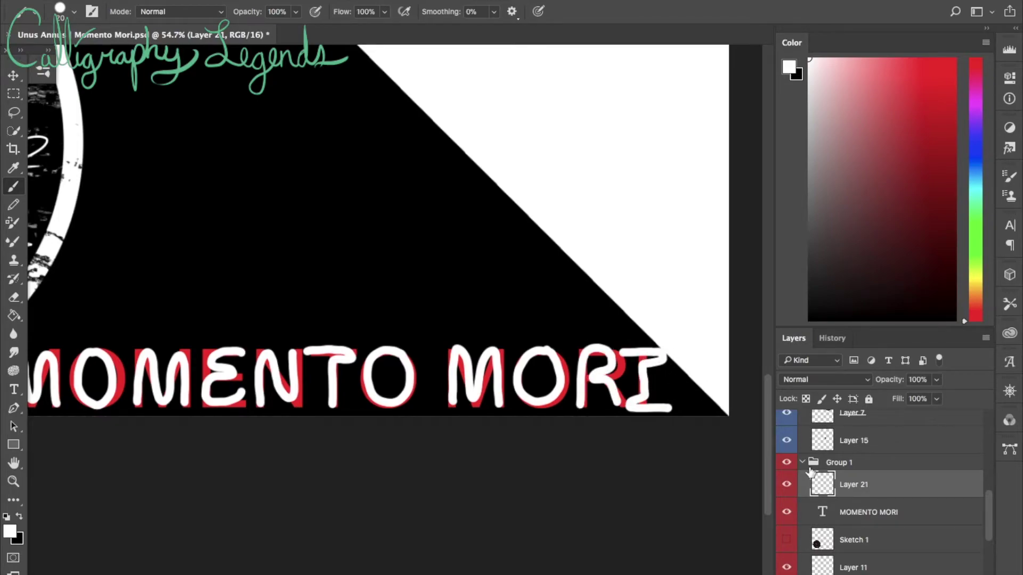
Select the first O and second M of MOMENTO separately and move them left to tighten the spacing.
{"action": "scroll", "coordinate": [660, 373], "scroll_direction": "left", "scroll_amount": 2}
{"action": "key", "text": "l"}
{"action": "mouse_move", "coordinate": [131, 405]}
{"action": "left_mouse_down"}
{"action": "mouse_move", "coordinate": [189, 384]}
{"action": "mouse_move", "coordinate": [164, 433]}
{"action": "mouse_move", "coordinate": [145, 395]}
{"action": "left_mouse_up"}
{"action": "key", "text": "ctrl+t"}
{"action": "key", "text": "Return"}
{"action": "left_click_drag", "start_coordinate": [189, 349], "coordinate": [261, 429]}
{"action": "key", "text": "ctrl+t"}
{"action": "left_click_drag", "start_coordinate": [223, 389], "coordinate": [205, 389]}
{"action": "left_click", "coordinate": [663, 11]}
Select the E and the N of MOMENTO separately and move each one left to close the gaps.
{"action": "left_click_drag", "start_coordinate": [261, 346], "coordinate": [261, 386]}
{"action": "key", "text": "ctrl+t"}
{"action": "left_click", "coordinate": [662, 11]}
{"action": "left_click_drag", "start_coordinate": [312, 349], "coordinate": [355, 342]}
{"action": "key", "text": "ctrl+t"}
{"action": "left_click_drag", "start_coordinate": [341, 389], "coordinate": [317, 389]}
{"action": "left_click", "coordinate": [662, 11]}
Select the T and the final O of MOMENTO separately and adjust their positions to even out the spacing.
{"action": "mouse_move", "coordinate": [367, 346]}
{"action": "left_mouse_down"}
{"action": "mouse_move", "coordinate": [354, 393]}
{"action": "mouse_move", "coordinate": [376, 409]}
{"action": "left_mouse_up"}
{"action": "key", "text": "ctrl+t"}
{"action": "key", "text": "Return"}
{"action": "left_click_drag", "start_coordinate": [420, 346], "coordinate": [480, 429]}
{"action": "key", "text": "ctrl+t"}
{"action": "mouse_move", "coordinate": [450, 389]}
{"action": "left_mouse_down"}
{"action": "mouse_move", "coordinate": [422, 389]}
{"action": "mouse_move", "coordinate": [481, 438]}
{"action": "mouse_move", "coordinate": [484, 340]}
{"action": "mouse_move", "coordinate": [458, 384]}
{"action": "left_mouse_up"}
{"action": "key", "text": "Return"}
Select the whole lettered word MOMENTO and move it right, closer to MORI.
{"action": "scroll", "coordinate": [469, 405], "scroll_direction": "right", "scroll_amount": 5}
{"action": "key", "text": "ctrl+t"}
{"action": "key", "text": "Return"}
{"action": "mouse_move", "coordinate": [597, 426]}
{"action": "left_mouse_down"}
{"action": "mouse_move", "coordinate": [517, 333]}
{"action": "mouse_move", "coordinate": [498, 426]}
{"action": "left_mouse_up"}
{"action": "scroll", "coordinate": [367, 378], "scroll_direction": "left", "scroll_amount": 4}
{"action": "key", "text": "ctrl+t"}
{"action": "left_click_drag", "start_coordinate": [367, 378], "coordinate": [469, 418]}
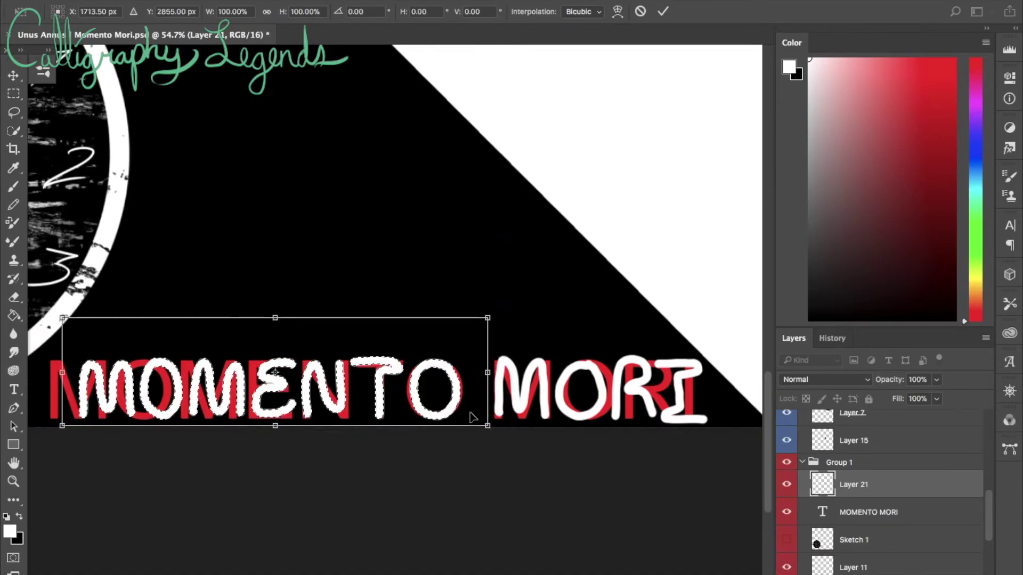
{"action": "key", "text": "Return"}
Delete the red MOMENTO MORI guide text and move the hand-lettered MOMENTO MORI title left, away from the white corner.
{"action": "key", "text": "Delete"}
{"action": "scroll", "coordinate": [533, 383], "scroll_direction": "down", "scroll_amount": 5}
{"action": "key", "text": "ctrl+t"}
{"action": "scroll", "coordinate": [400, 469], "scroll_direction": "up", "scroll_amount": 6}
{"action": "key", "text": "Return"}
Lasso the final S of ANNUS in the hand-lettered UNUS ANNUS title to adjust its spacing.
{"action": "scroll", "coordinate": [399, 469], "scroll_direction": "up", "scroll_amount": 10}
{"action": "key", "text": "ctrl+t"}
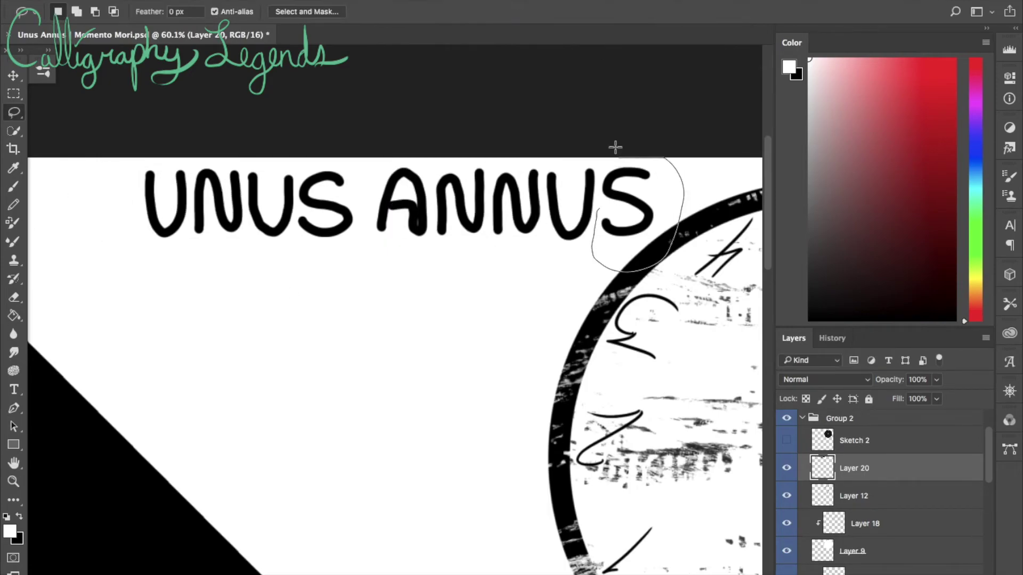
{"action": "left_click_drag", "start_coordinate": [603, 217], "coordinate": [618, 217]}
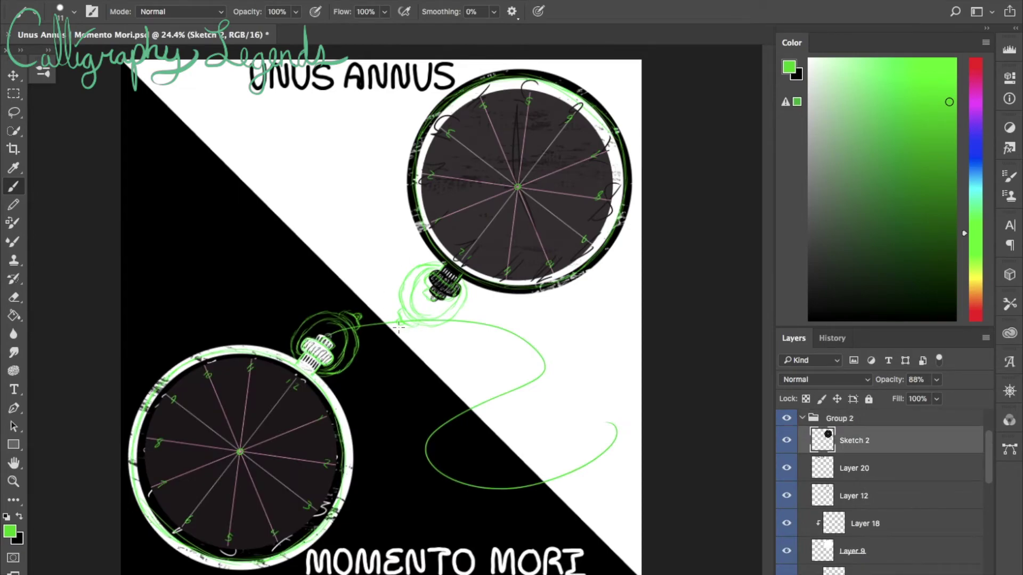
Sketch a wavy green chain guideline from the upper watch's crown, and add a new layer above Sketch 1 in Group 1.
{"action": "mouse_move", "coordinate": [398, 327]}
{"action": "left_mouse_down"}
{"action": "mouse_move", "coordinate": [160, 160]}
{"action": "mouse_move", "coordinate": [128, 125]}
{"action": "mouse_move", "coordinate": [189, 93]}
{"action": "left_mouse_up"}
{"action": "left_click", "coordinate": [802, 418]}
{"action": "left_click", "coordinate": [811, 441]}
{"action": "left_click", "coordinate": [853, 484]}
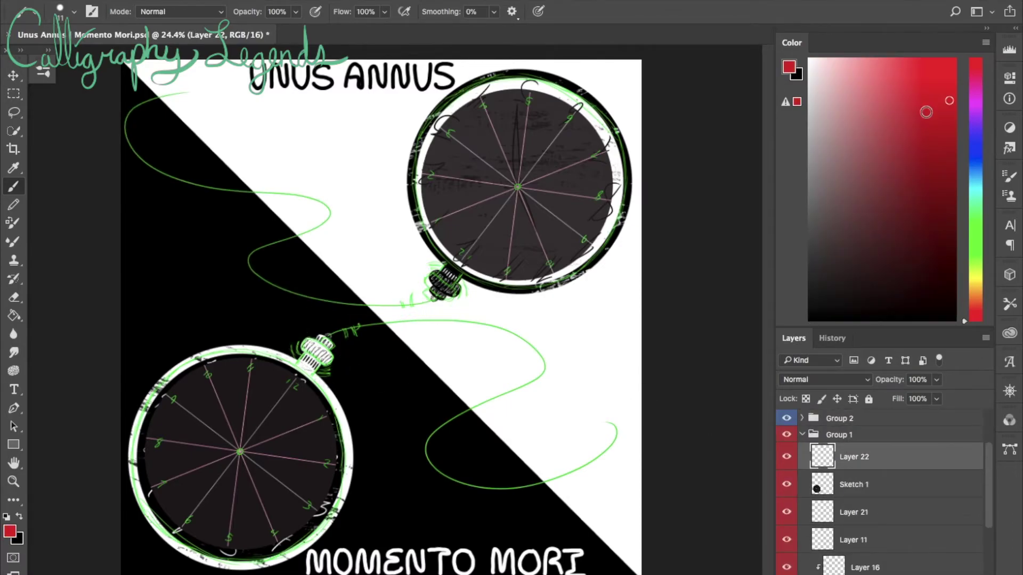
Draw red chain links along the green guideline from the lower watch's crown around the first bend on the white half.
{"action": "scroll", "coordinate": [231, 291], "scroll_direction": "up", "scroll_amount": 3}
{"action": "left_click_drag", "start_coordinate": [164, 217], "coordinate": [282, 200]}
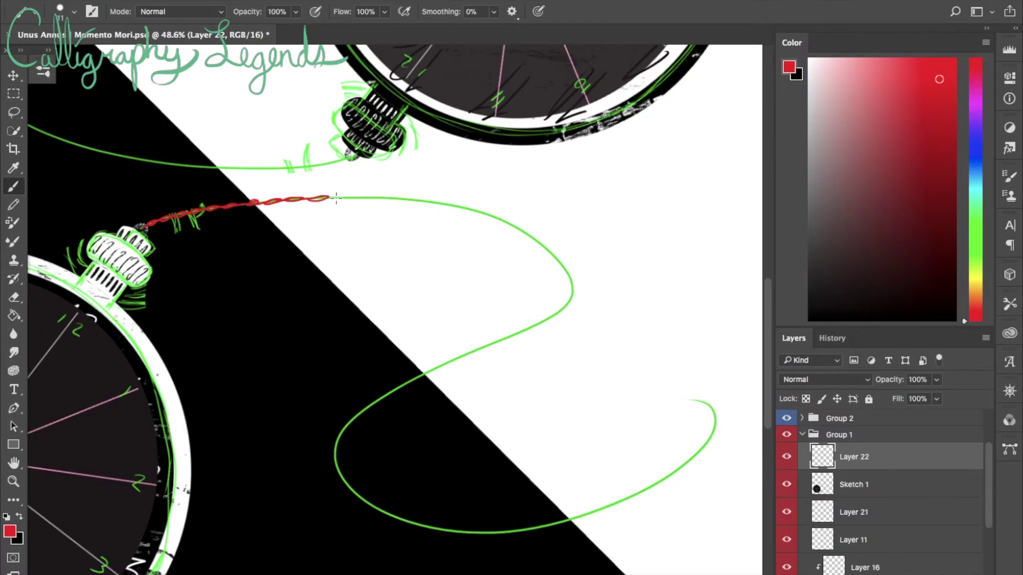
{"action": "left_click_drag", "start_coordinate": [328, 196], "coordinate": [408, 198]}
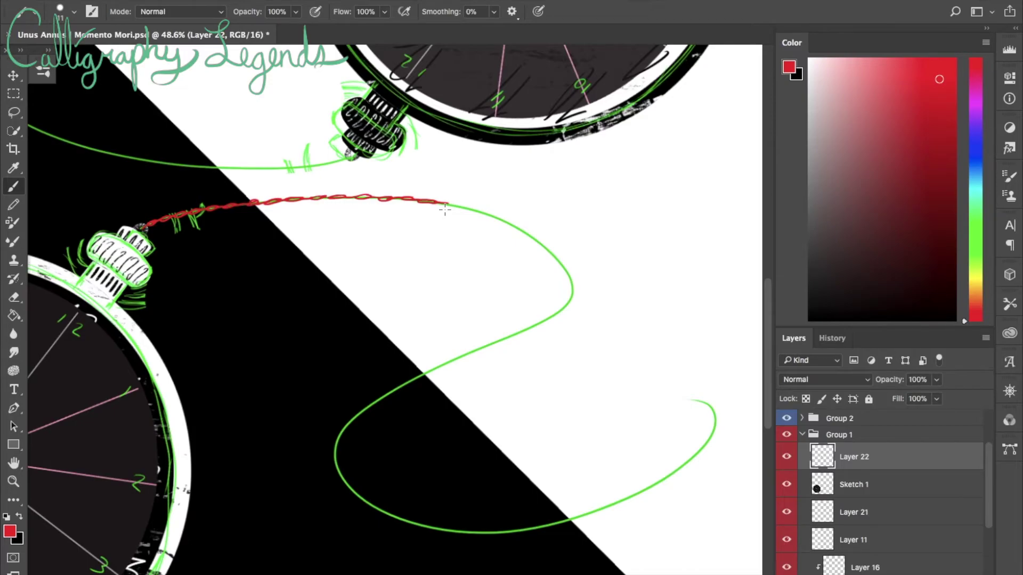
{"action": "mouse_move", "coordinate": [446, 202]}
{"action": "left_mouse_down"}
{"action": "mouse_move", "coordinate": [493, 214]}
{"action": "mouse_move", "coordinate": [543, 246]}
{"action": "mouse_move", "coordinate": [570, 292]}
{"action": "mouse_move", "coordinate": [554, 314]}
{"action": "left_mouse_up"}
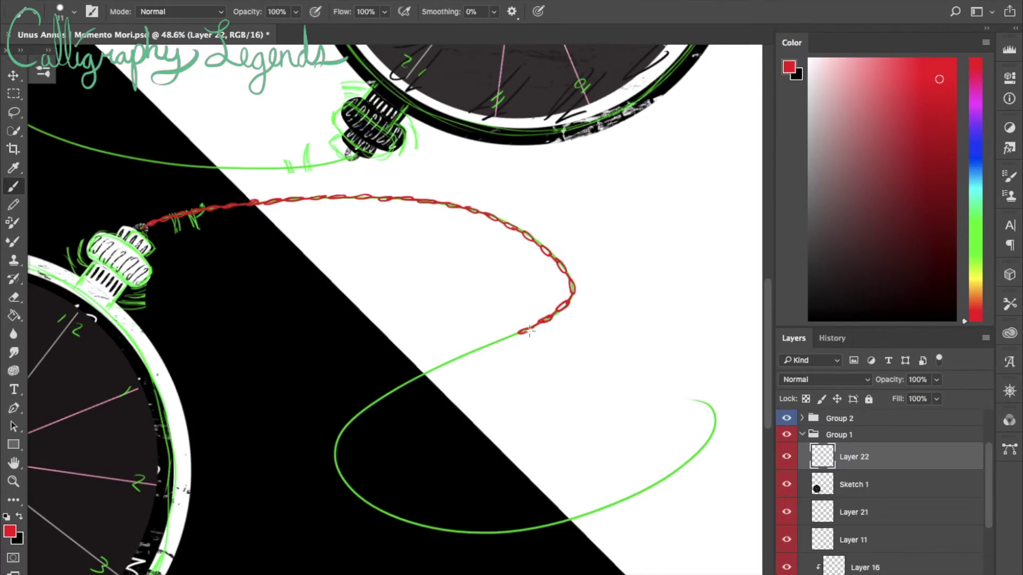
Continue the red chain links back across the diagonal and around the guideline's second bend on the black half.
{"action": "scroll", "coordinate": [529, 331], "scroll_direction": "up", "scroll_amount": 2}
{"action": "left_click_drag", "start_coordinate": [435, 213], "coordinate": [330, 258]}
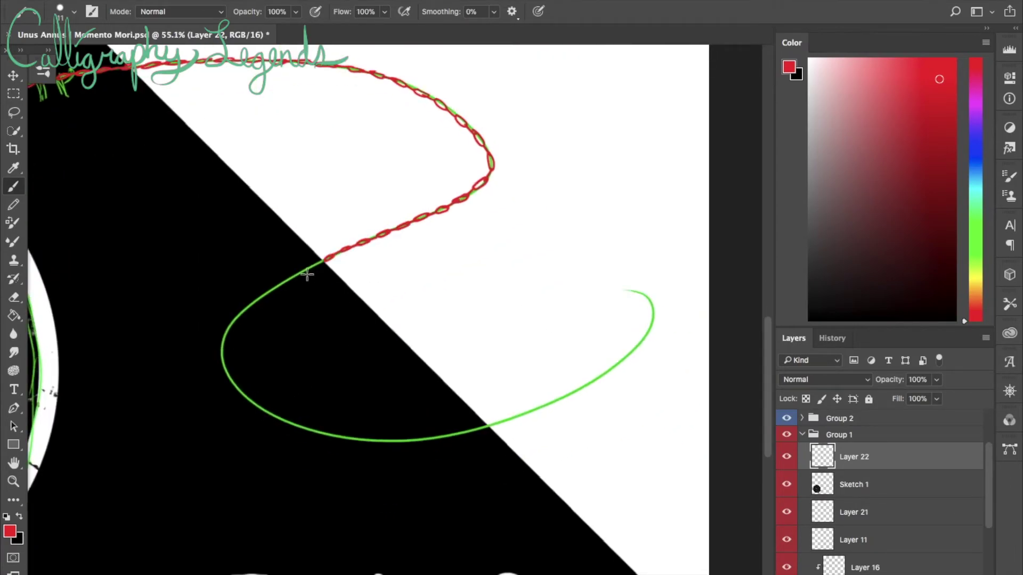
{"action": "mouse_move", "coordinate": [327, 259]}
{"action": "left_mouse_down"}
{"action": "mouse_move", "coordinate": [244, 311]}
{"action": "mouse_move", "coordinate": [225, 375]}
{"action": "left_mouse_up"}
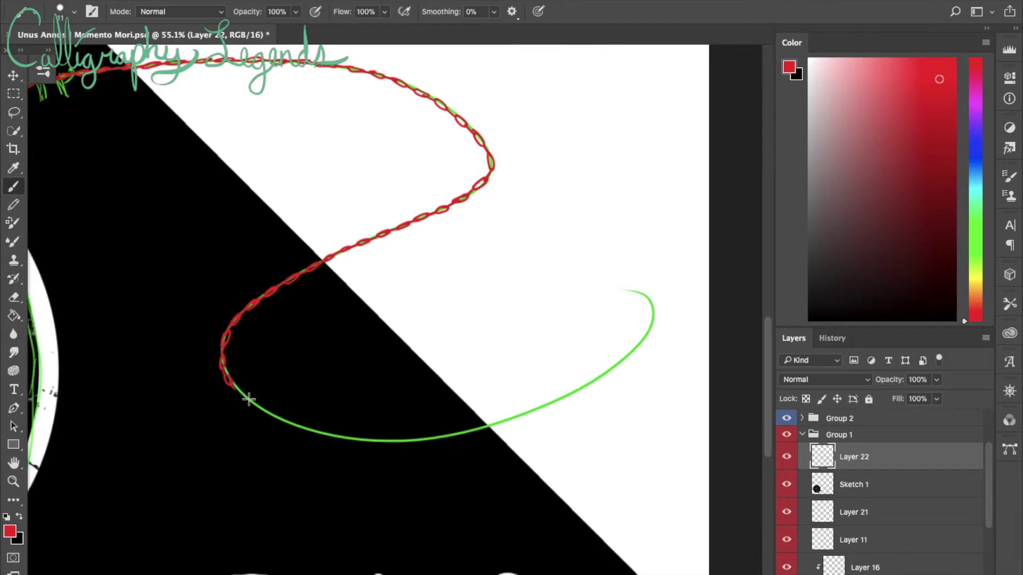
{"action": "mouse_move", "coordinate": [232, 387]}
{"action": "left_mouse_down"}
{"action": "mouse_move", "coordinate": [270, 417]}
{"action": "mouse_move", "coordinate": [331, 439]}
{"action": "mouse_move", "coordinate": [389, 433]}
{"action": "left_mouse_up"}
Draw the remaining red chain links across the diagonal to the end of the lower watch's guideline.
{"action": "scroll", "coordinate": [388, 434], "scroll_direction": "up", "scroll_amount": 5}
{"action": "scroll", "coordinate": [290, 167], "scroll_direction": "down", "scroll_amount": 5}
{"action": "mouse_move", "coordinate": [290, 166]}
{"action": "left_mouse_down"}
{"action": "mouse_move", "coordinate": [249, 279]}
{"action": "mouse_move", "coordinate": [252, 409]}
{"action": "left_mouse_up"}
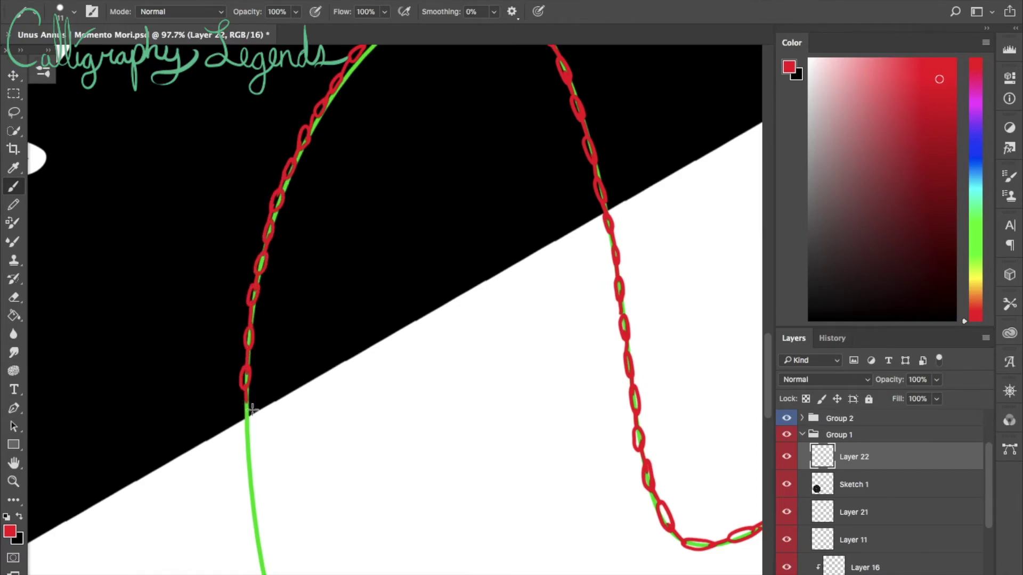
{"action": "scroll", "coordinate": [252, 409], "scroll_direction": "down", "scroll_amount": 5}
{"action": "mouse_move", "coordinate": [209, 275]}
{"action": "left_mouse_down"}
{"action": "mouse_move", "coordinate": [211, 306]}
{"action": "mouse_move", "coordinate": [209, 268]}
{"action": "mouse_move", "coordinate": [228, 396]}
{"action": "mouse_move", "coordinate": [276, 501]}
{"action": "left_mouse_up"}
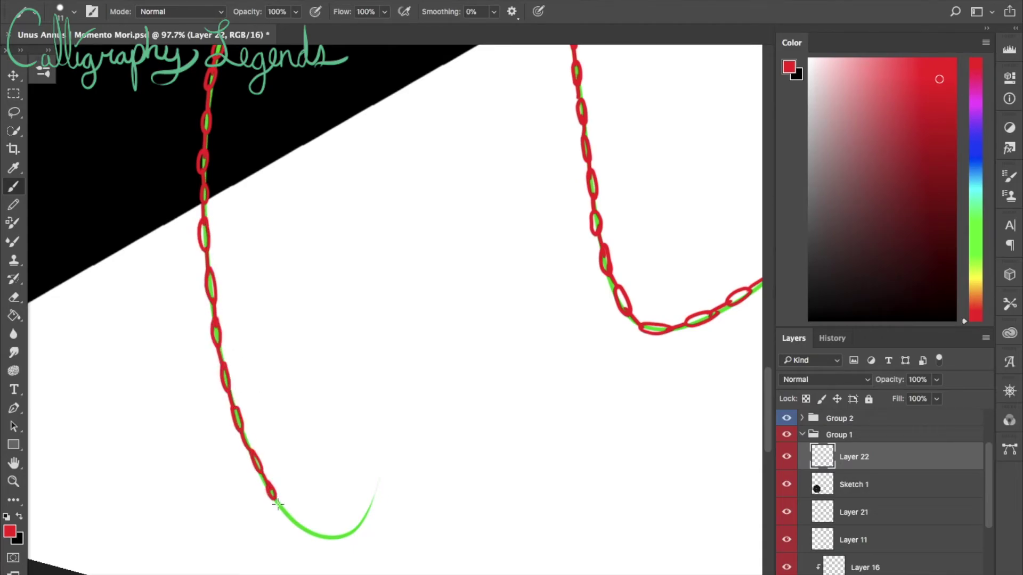
{"action": "scroll", "coordinate": [347, 299], "scroll_direction": "up", "scroll_amount": 5}
{"action": "left_click_drag", "start_coordinate": [368, 225], "coordinate": [327, 296]}
{"action": "scroll", "coordinate": [326, 297], "scroll_direction": "down", "scroll_amount": 5}
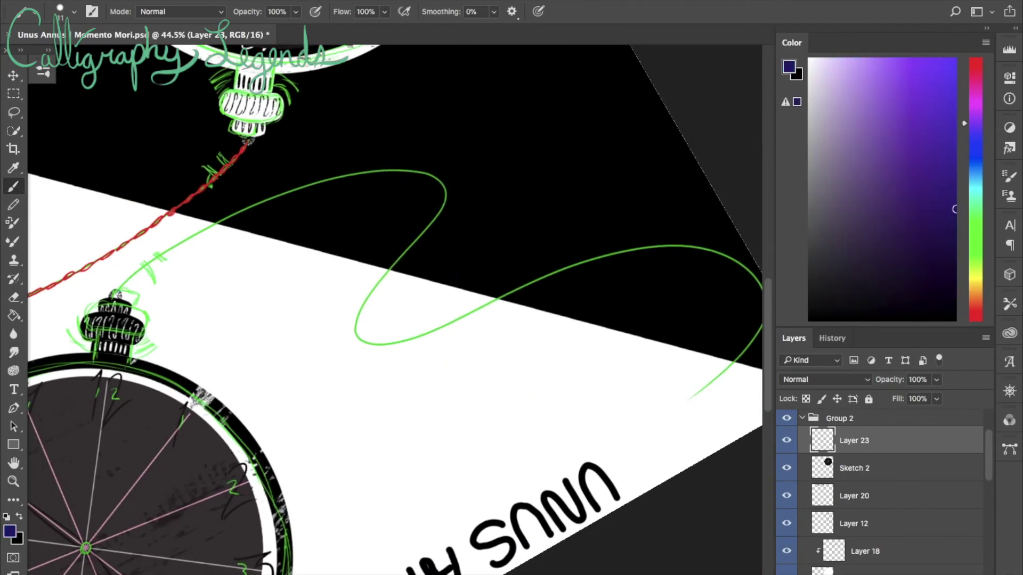
Choose a bright violet and draw chain links along the upper watch's guideline from its crown, through the black-half bend, back to the diagonal.
{"action": "left_click", "coordinate": [934, 60]}
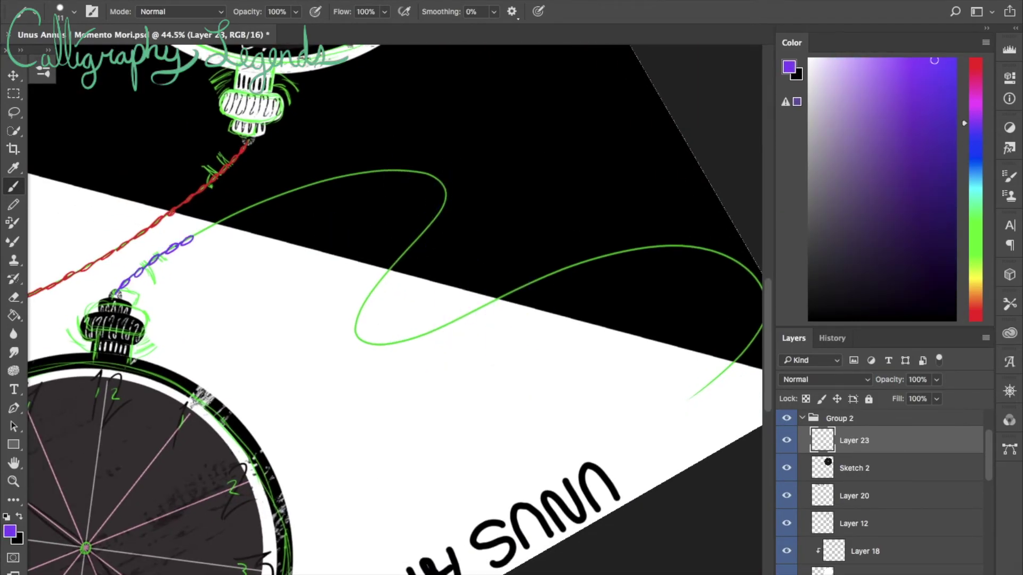
{"action": "left_click_drag", "start_coordinate": [198, 232], "coordinate": [260, 203]}
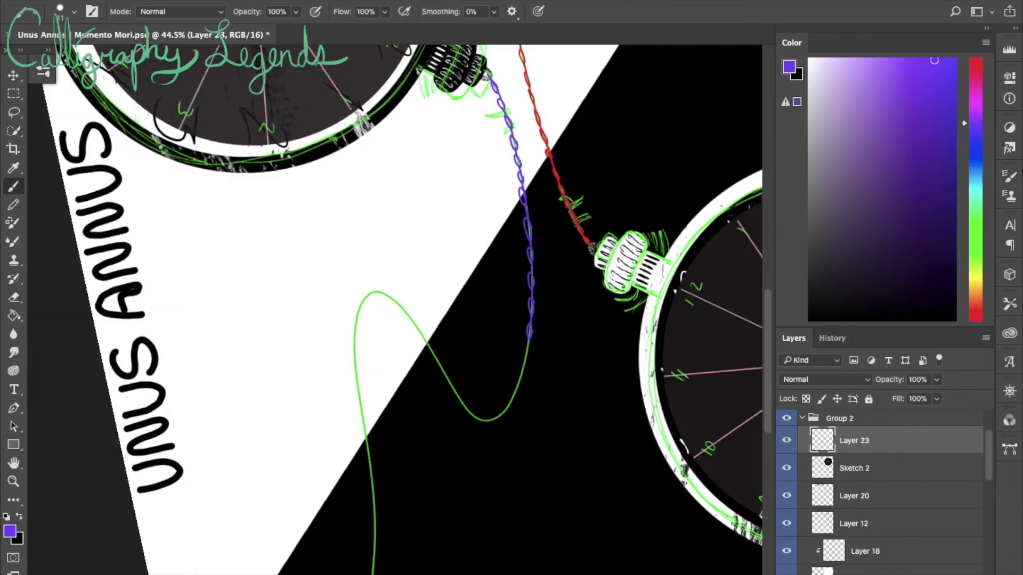
{"action": "left_click_drag", "start_coordinate": [534, 234], "coordinate": [494, 339]}
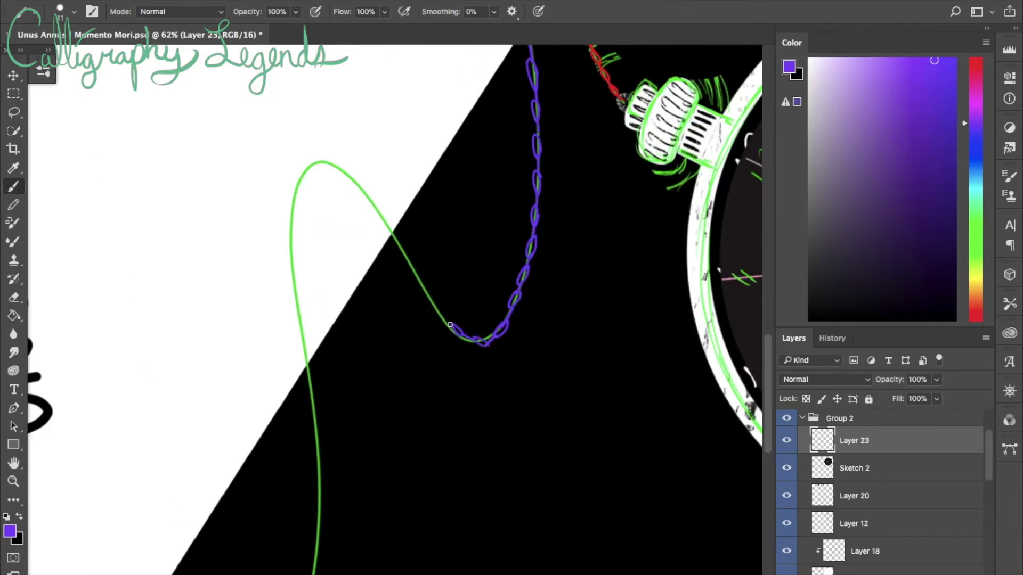
{"action": "left_click_drag", "start_coordinate": [430, 297], "coordinate": [369, 197]}
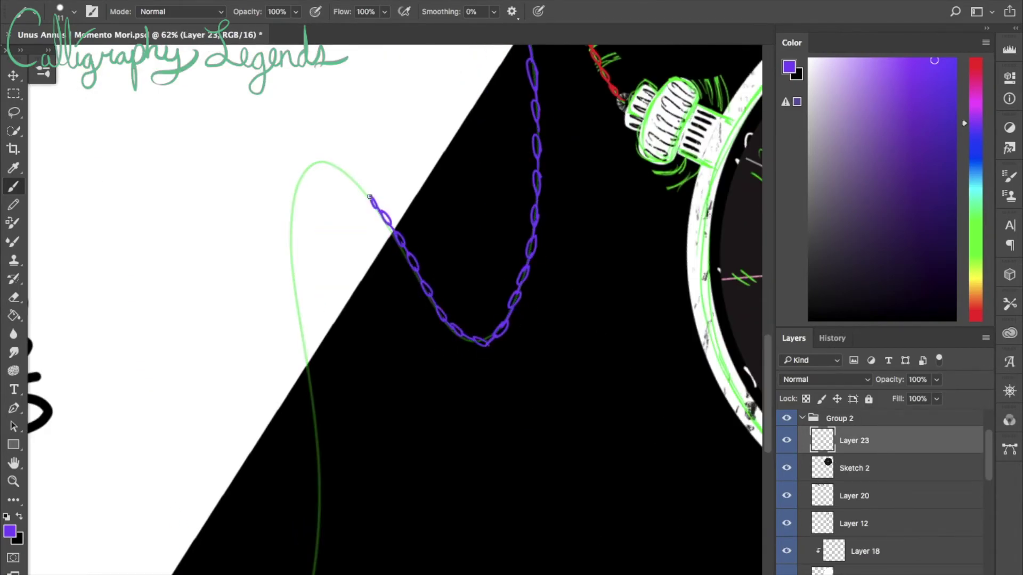
Continue the violet chain links around the bend on the white half and through the final curve to the guideline's end.
{"action": "left_click_drag", "start_coordinate": [303, 173], "coordinate": [297, 193]}
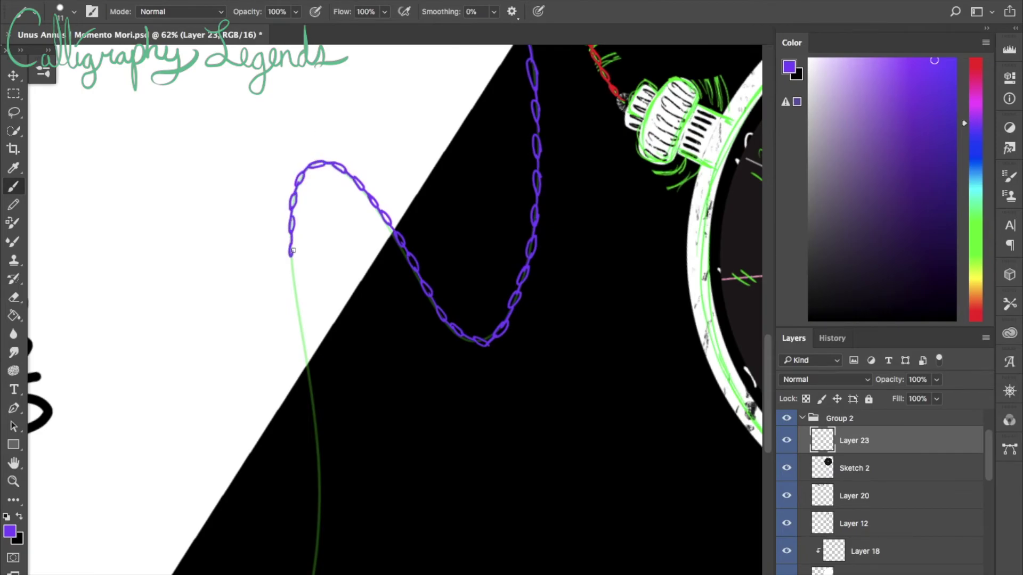
{"action": "mouse_move", "coordinate": [293, 250]}
{"action": "left_mouse_down"}
{"action": "mouse_move", "coordinate": [316, 80]}
{"action": "mouse_move", "coordinate": [336, 212]}
{"action": "left_mouse_up"}
{"action": "mouse_move", "coordinate": [337, 247]}
{"action": "left_mouse_down"}
{"action": "mouse_move", "coordinate": [347, 286]}
{"action": "mouse_move", "coordinate": [221, 453]}
{"action": "left_mouse_up"}
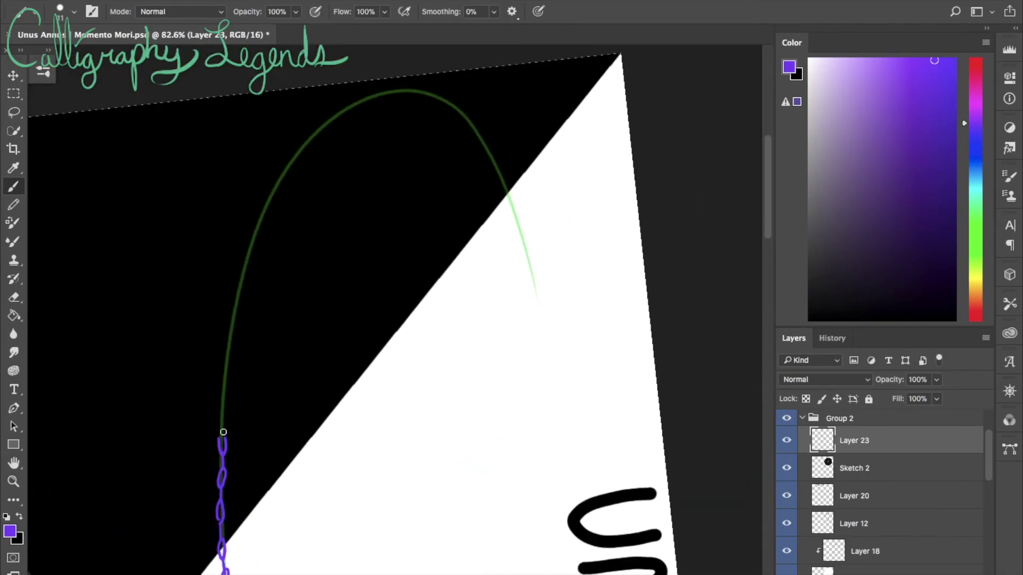
{"action": "mouse_move", "coordinate": [227, 404]}
{"action": "left_mouse_down"}
{"action": "mouse_move", "coordinate": [239, 280]}
{"action": "mouse_move", "coordinate": [262, 226]}
{"action": "mouse_move", "coordinate": [289, 162]}
{"action": "mouse_move", "coordinate": [358, 101]}
{"action": "mouse_move", "coordinate": [327, 369]}
{"action": "mouse_move", "coordinate": [335, 315]}
{"action": "mouse_move", "coordinate": [411, 254]}
{"action": "mouse_move", "coordinate": [561, 234]}
{"action": "left_mouse_up"}
Hide the Sketch 2 layer, add a new layer clipped to the violet chain, and set the brush colour to white.
{"action": "key", "text": "ctrl+0"}
{"action": "left_click", "coordinate": [786, 468]}
{"action": "key", "text": "ctrl+shift+alt+n"}
{"action": "key", "text": "d"}
{"action": "key", "text": "x"}
{"action": "right_click", "coordinate": [411, 258]}
{"action": "key", "text": "Escape"}
Paint the violet chain white wherever it crosses the black half of the background.
{"action": "left_click_drag", "start_coordinate": [262, 251], "coordinate": [285, 289]}
{"action": "scroll", "coordinate": [286, 290], "scroll_direction": "up", "scroll_amount": 5}
{"action": "left_click_drag", "start_coordinate": [250, 202], "coordinate": [262, 229]}
{"action": "scroll", "coordinate": [263, 229], "scroll_direction": "down", "scroll_amount": 3}
{"action": "left_click_drag", "start_coordinate": [320, 320], "coordinate": [377, 377]}
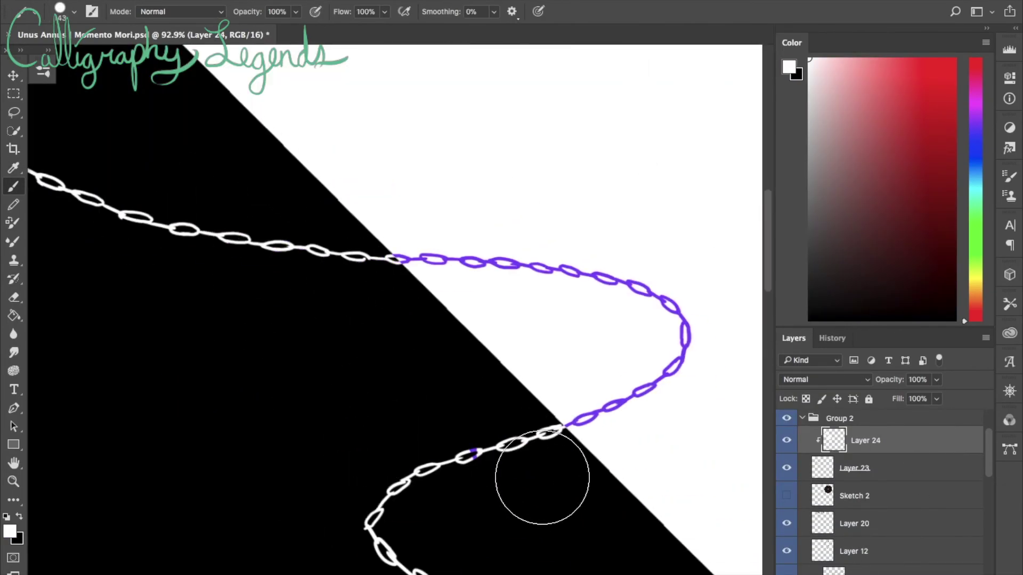
Switch the brush to black and paint the violet chain black where it crosses the white half.
{"action": "scroll", "coordinate": [525, 479], "scroll_direction": "down", "scroll_amount": 3}
{"action": "key", "text": "x"}
{"action": "left_click_drag", "start_coordinate": [337, 277], "coordinate": [596, 261]}
{"action": "scroll", "coordinate": [383, 233], "scroll_direction": "up", "scroll_amount": 2}
{"action": "left_click_drag", "start_coordinate": [319, 270], "coordinate": [407, 411]}
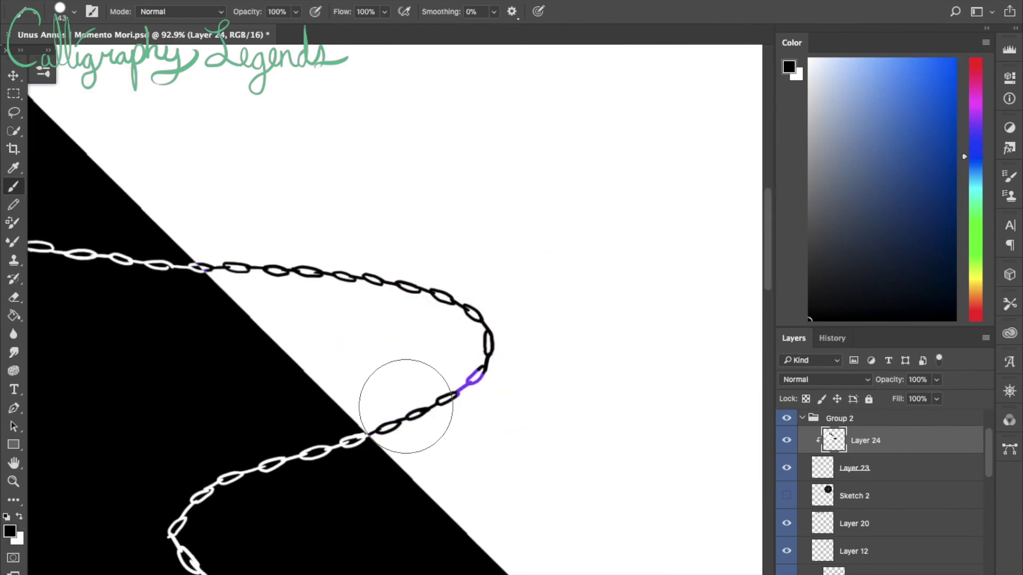
Add a new layer above the red chain in Group 1 and clip it to the chain layer.
{"action": "scroll", "coordinate": [406, 410], "scroll_direction": "down", "scroll_amount": 3}
{"action": "scroll", "coordinate": [496, 291], "scroll_direction": "down", "scroll_amount": 2}
{"action": "scroll", "coordinate": [256, 136], "scroll_direction": "down", "scroll_amount": 3}
{"action": "right_click", "coordinate": [839, 434]}
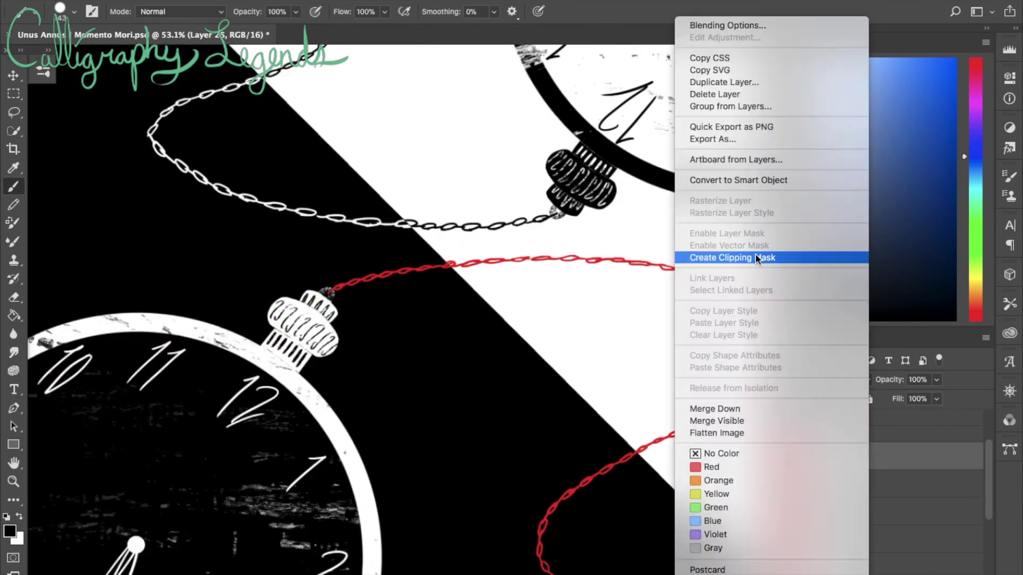
{"action": "left_click", "coordinate": [719, 464]}
{"action": "key", "text": "ctrl+shift+alt+n"}
Paint the lower watch's red chain black over the white half and white over the black half.
{"action": "scroll", "coordinate": [430, 162], "scroll_direction": "up", "scroll_amount": 4}
{"action": "left_click_drag", "start_coordinate": [430, 162], "coordinate": [315, 373]}
{"action": "scroll", "coordinate": [314, 372], "scroll_direction": "down", "scroll_amount": 4}
{"action": "scroll", "coordinate": [320, 308], "scroll_direction": "up", "scroll_amount": 5}
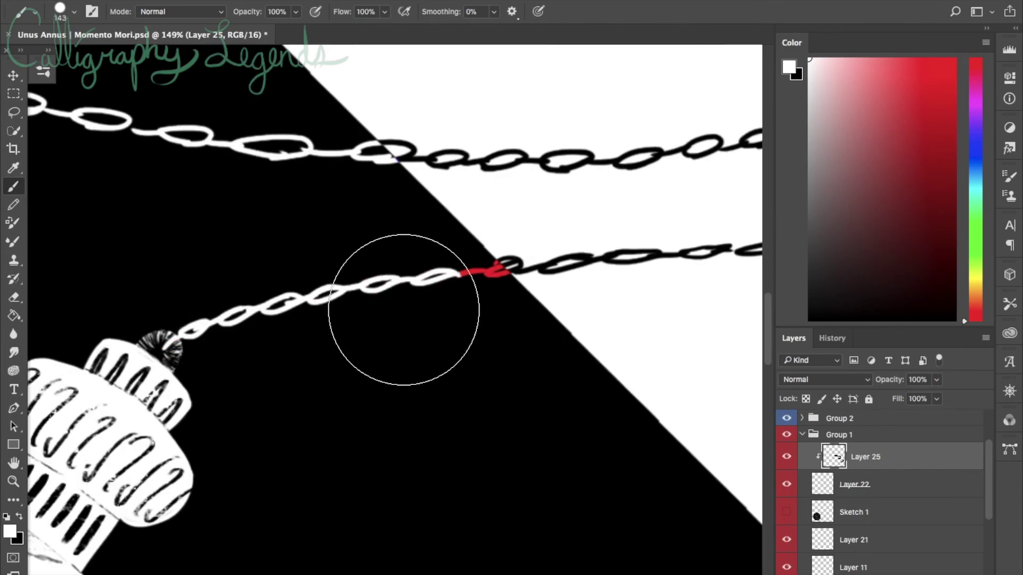